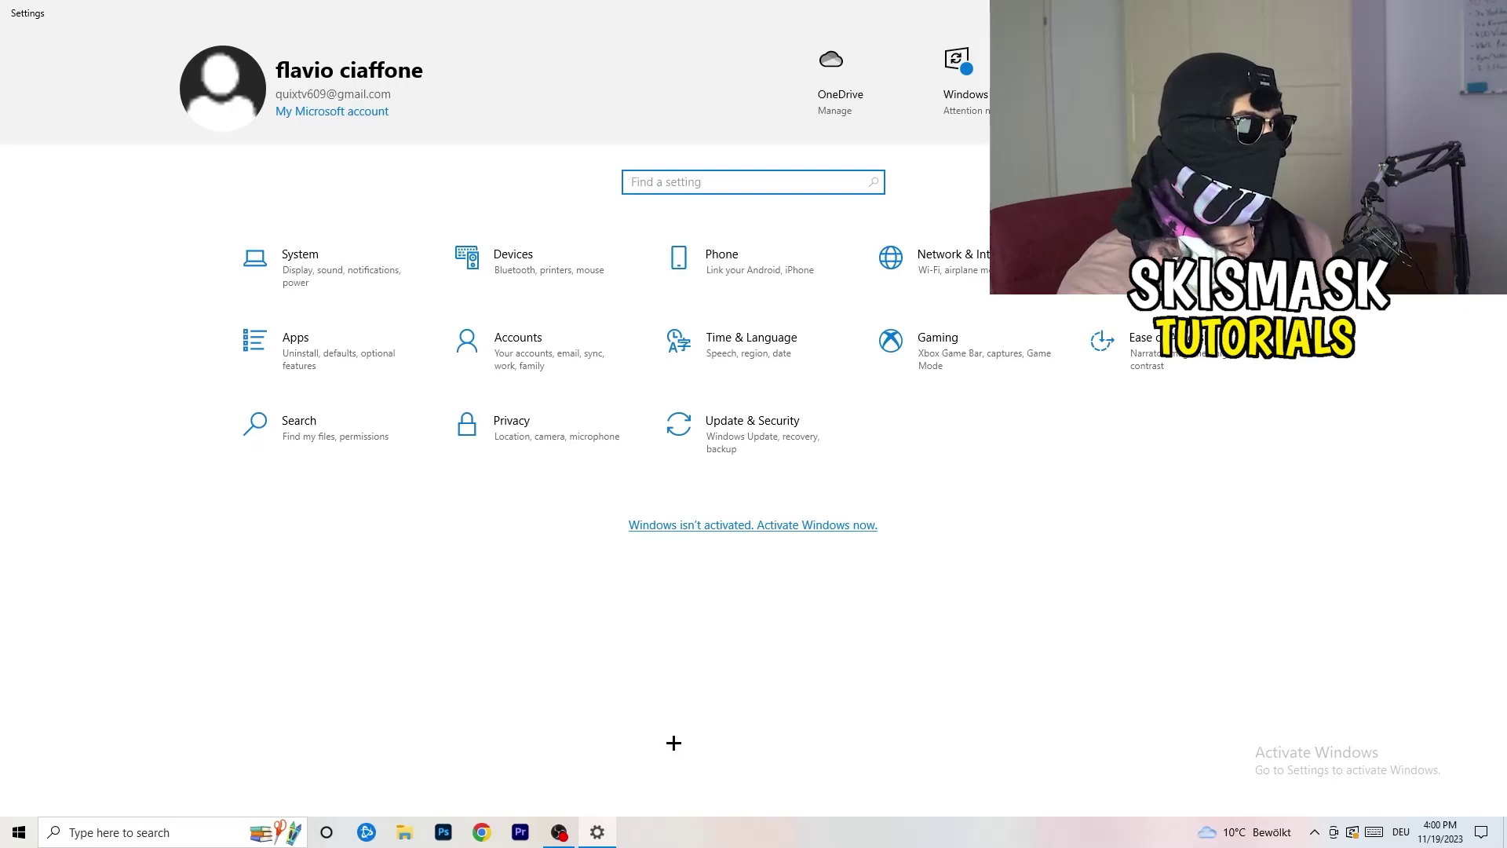
Step: Open the Gaming settings and review the Captures options, including background recording, maximum recording length and recorded audio
click(973, 356)
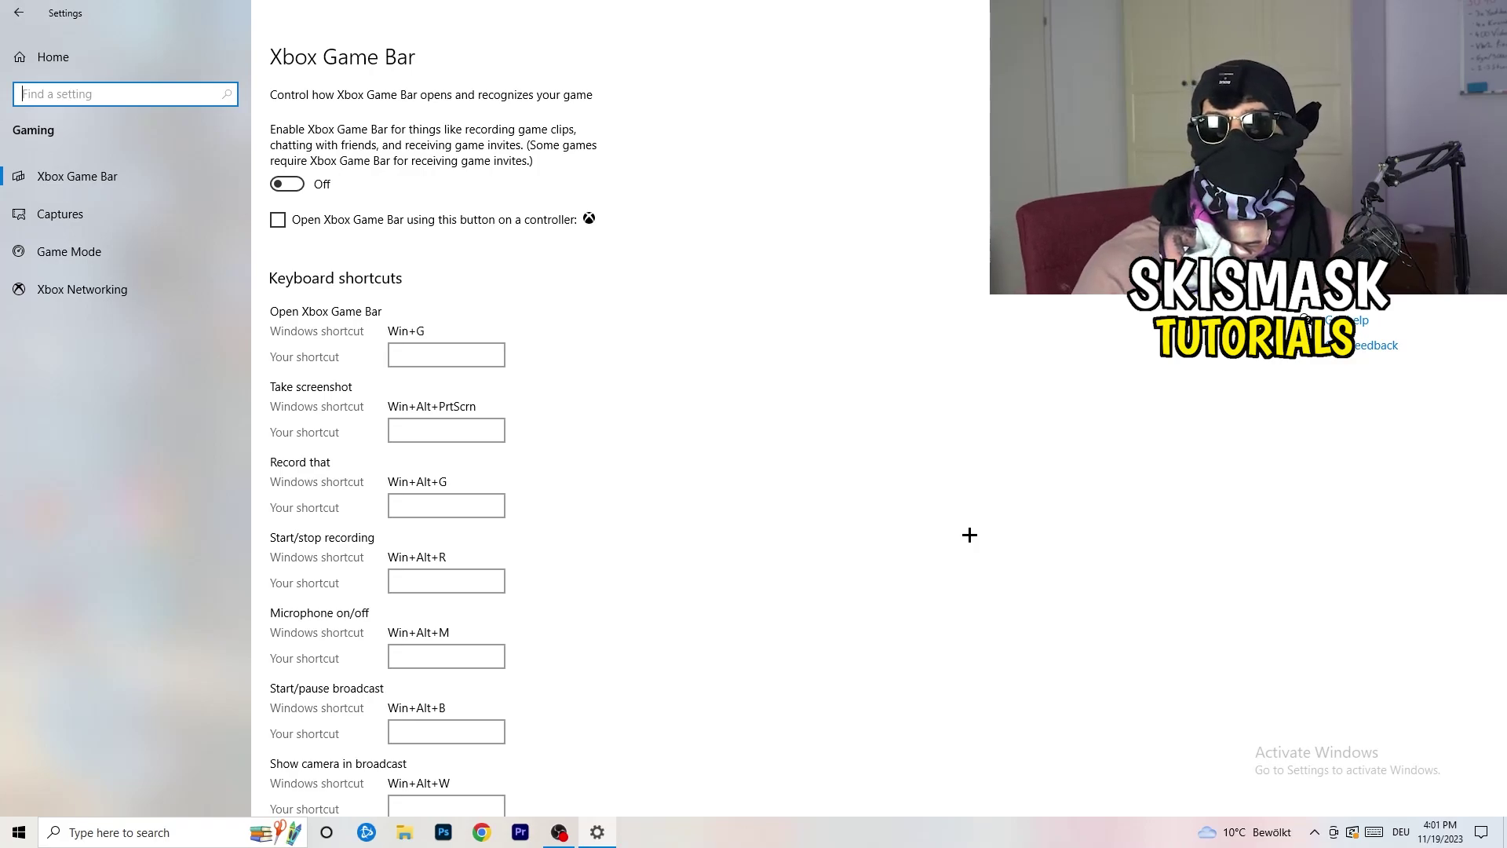
click(125, 218)
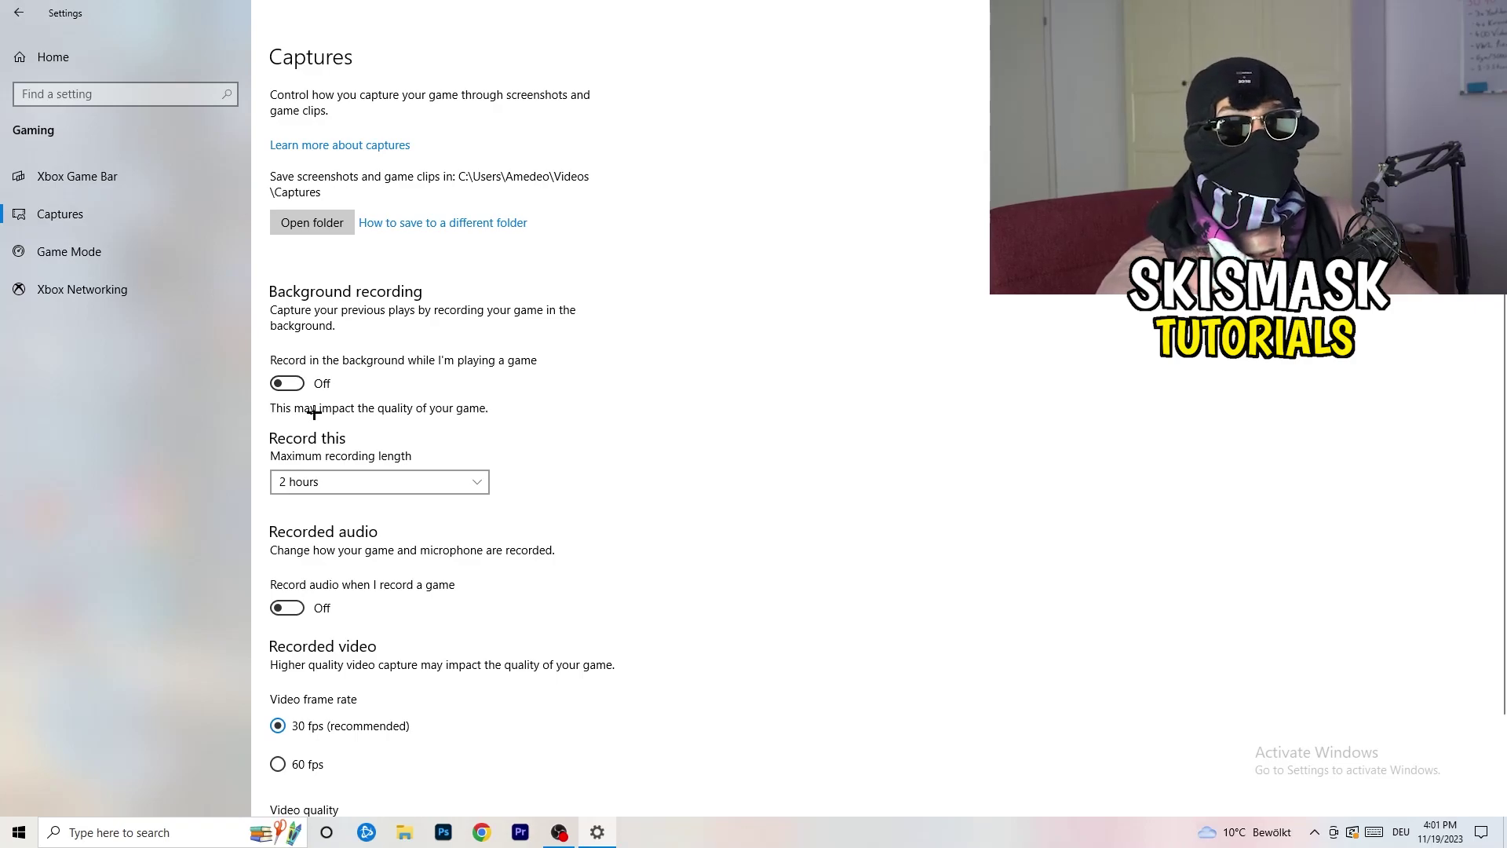
click(367, 482)
click(644, 425)
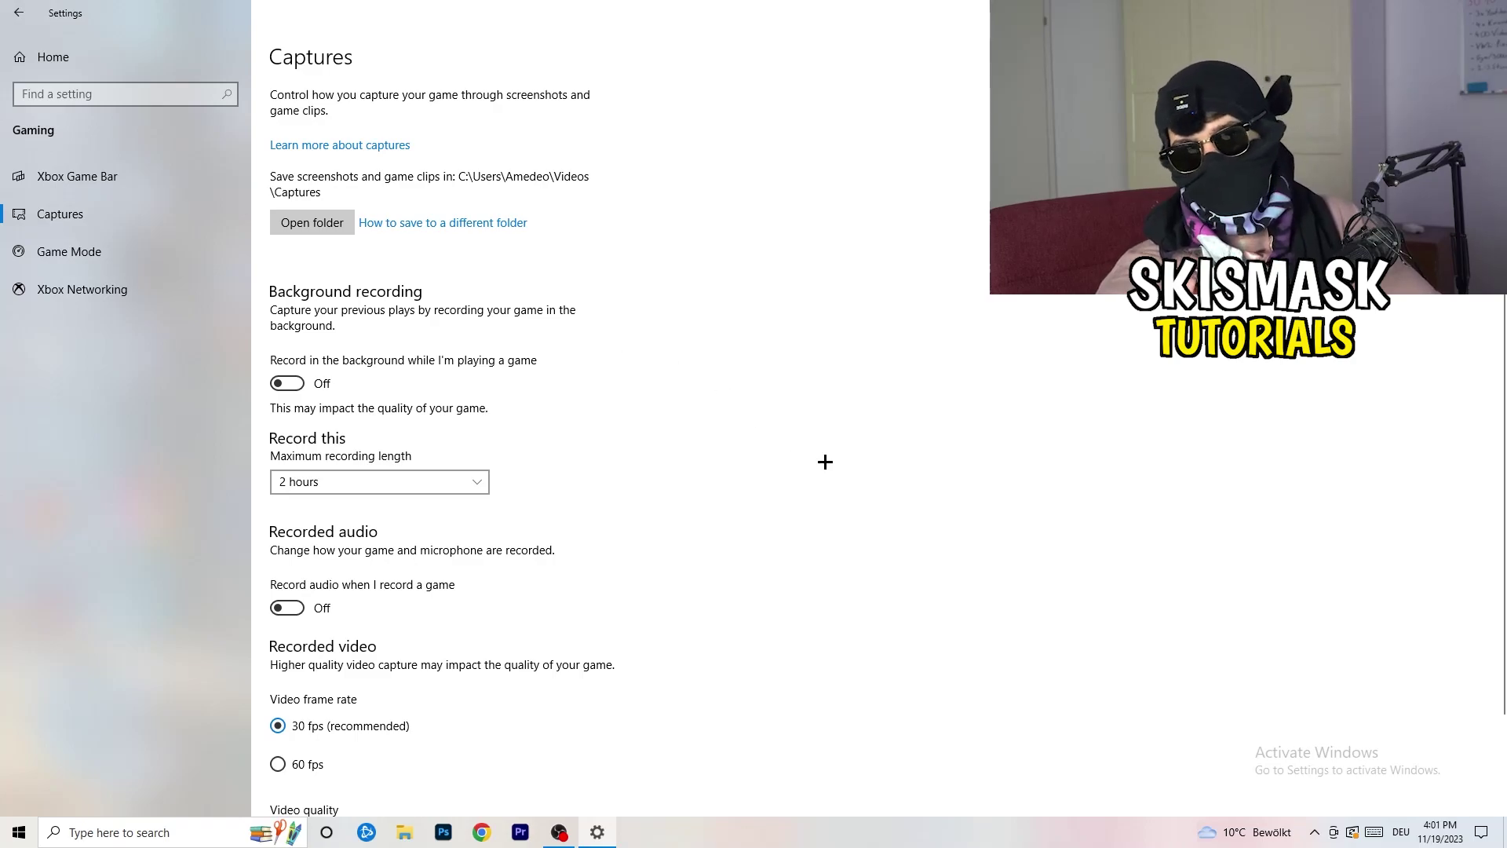
click(450, 479)
click(965, 391)
scroll(565, 628, down, 2)
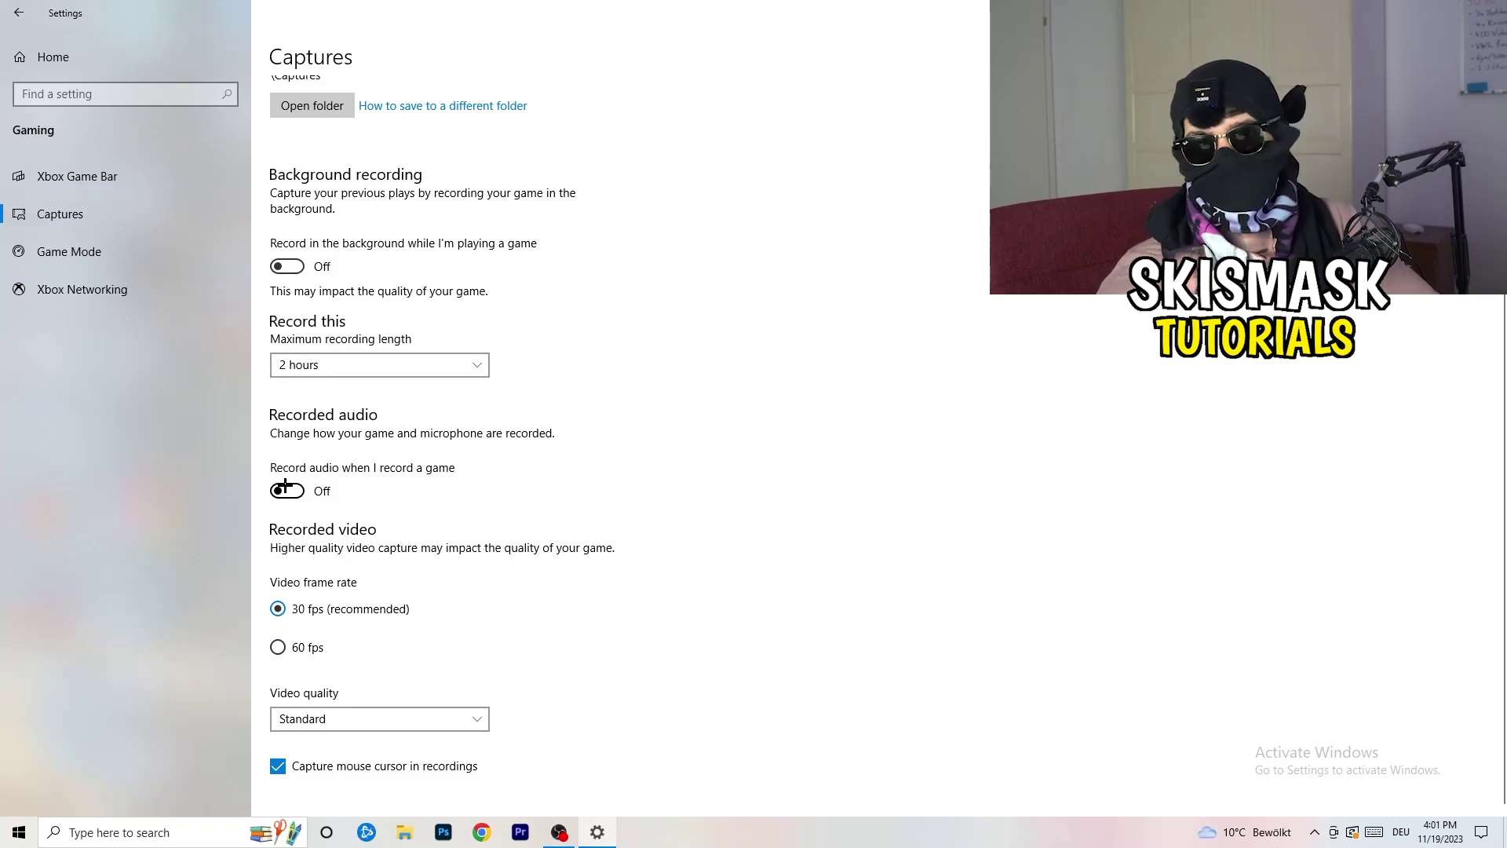
Step: Check the Game Mode setting and close the Settings window
click(108, 249)
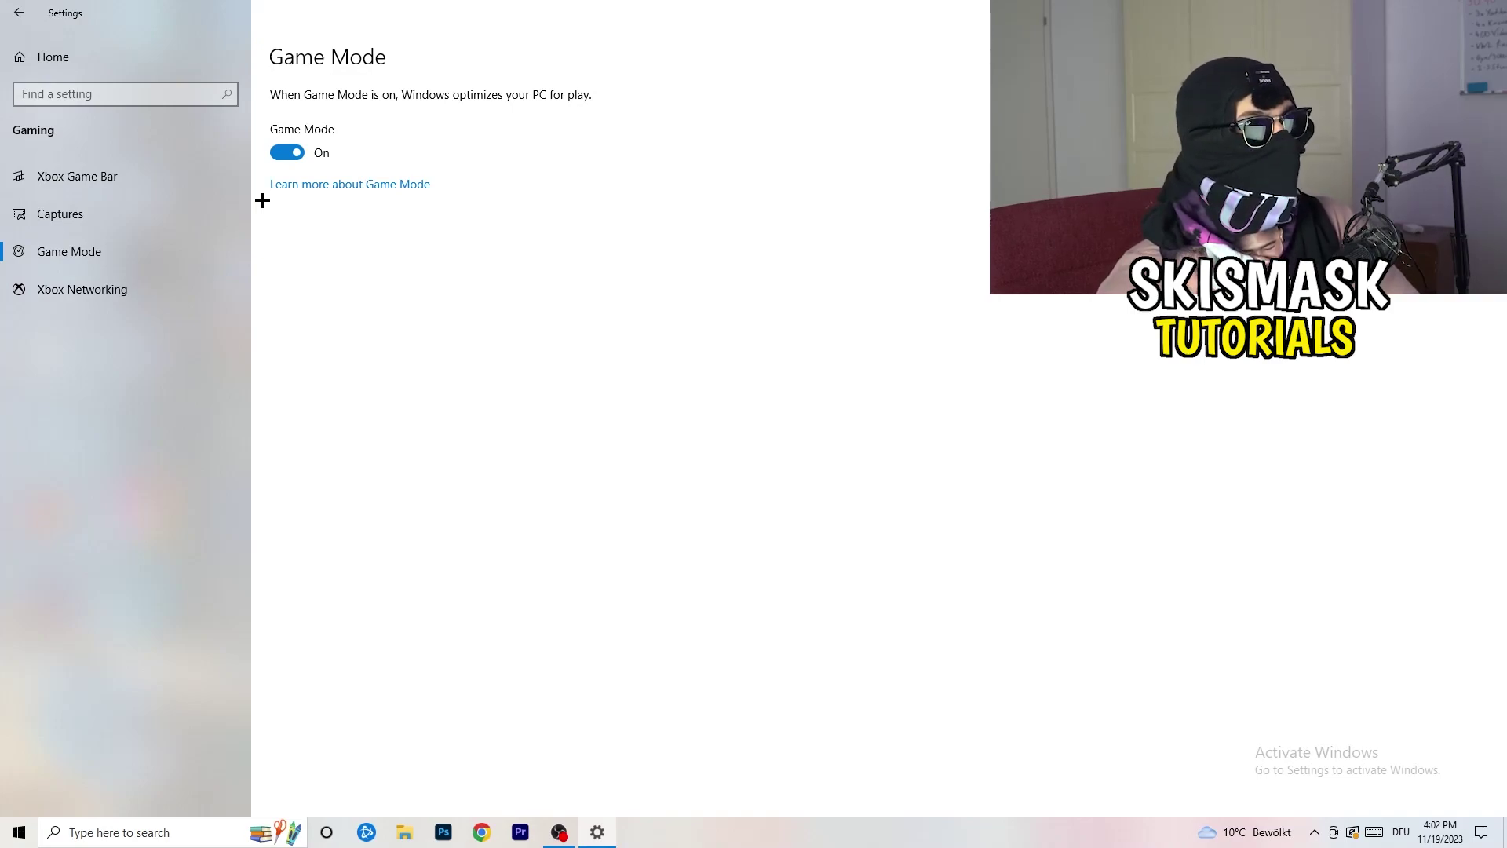
click(1488, 9)
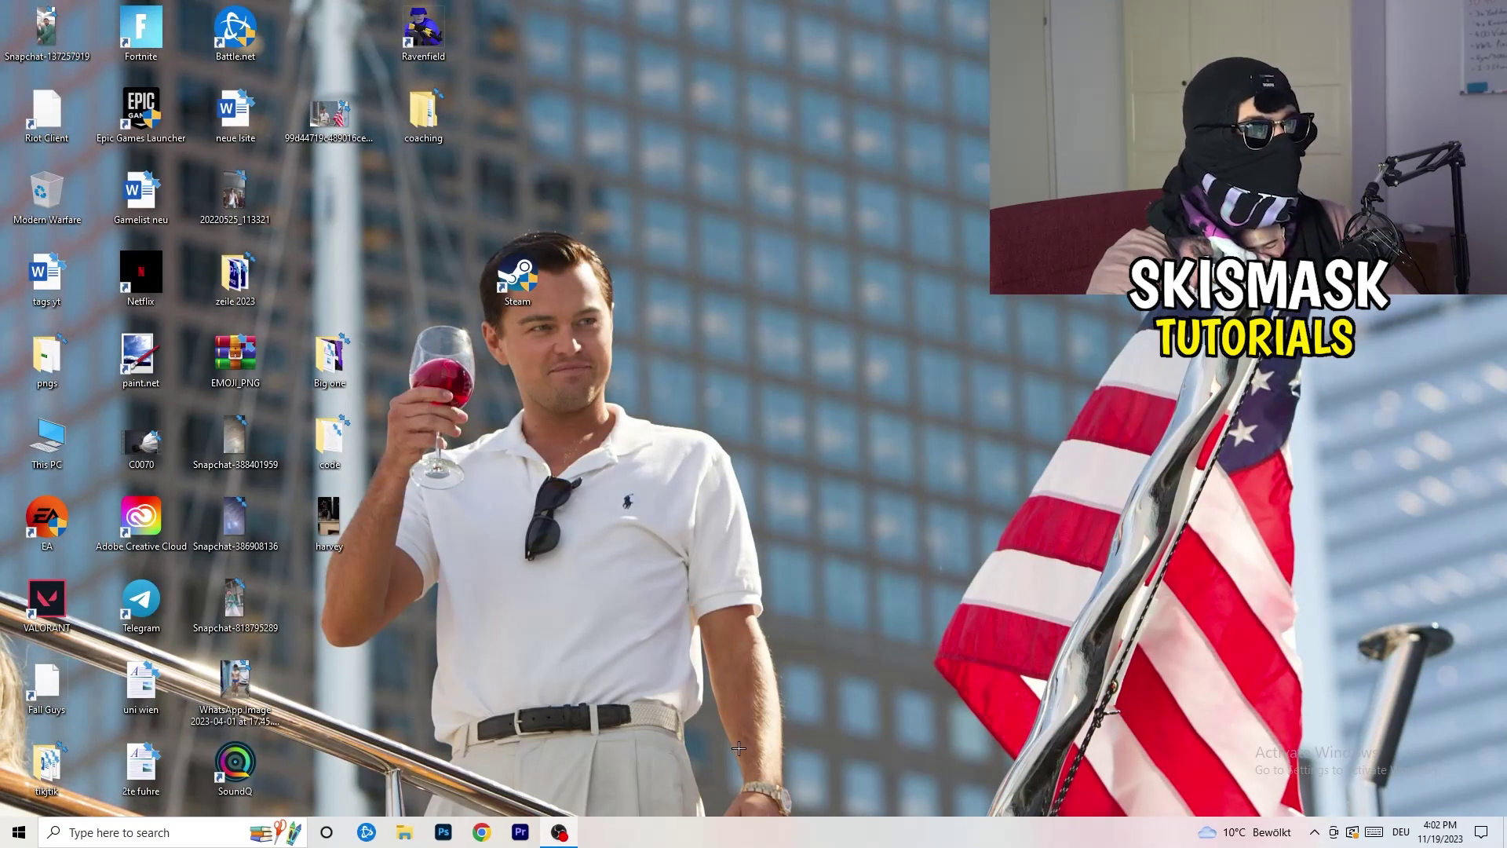
Step: Open Task Manager and maximize its window
drag(732, 827, 528, 734)
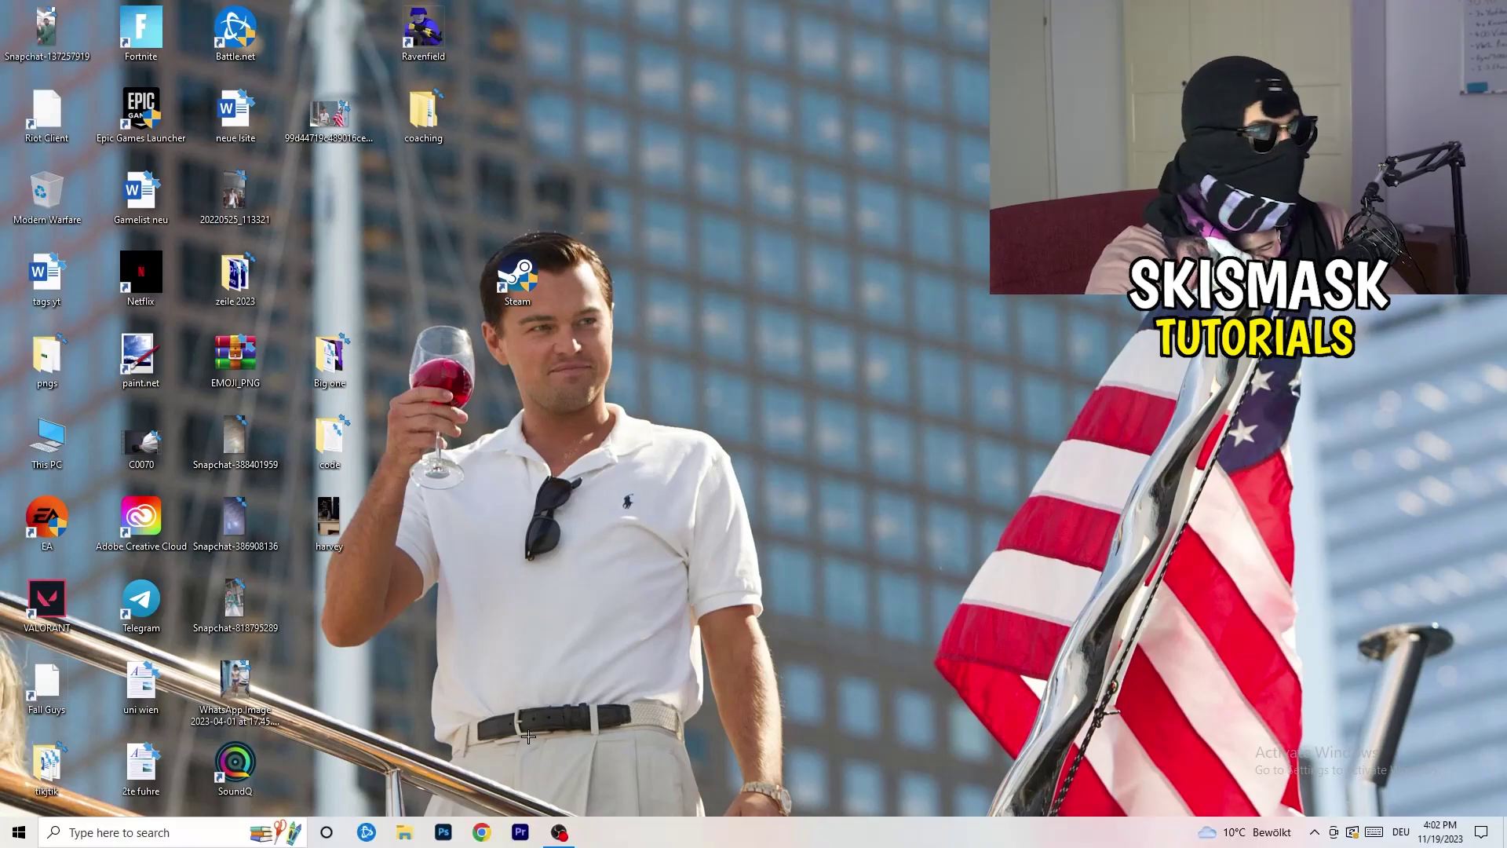
right_click(735, 842)
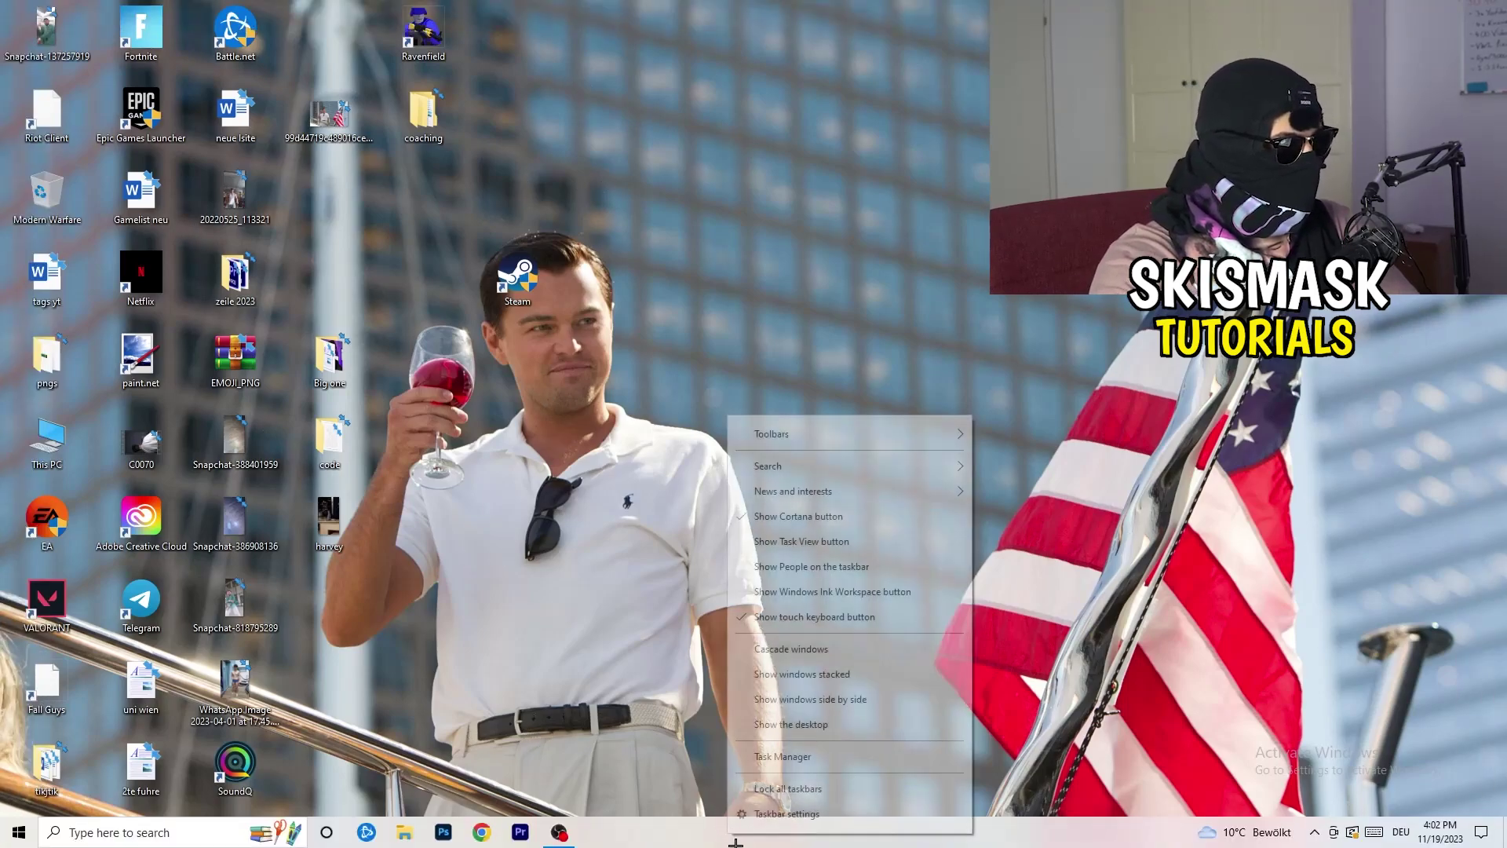
click(811, 759)
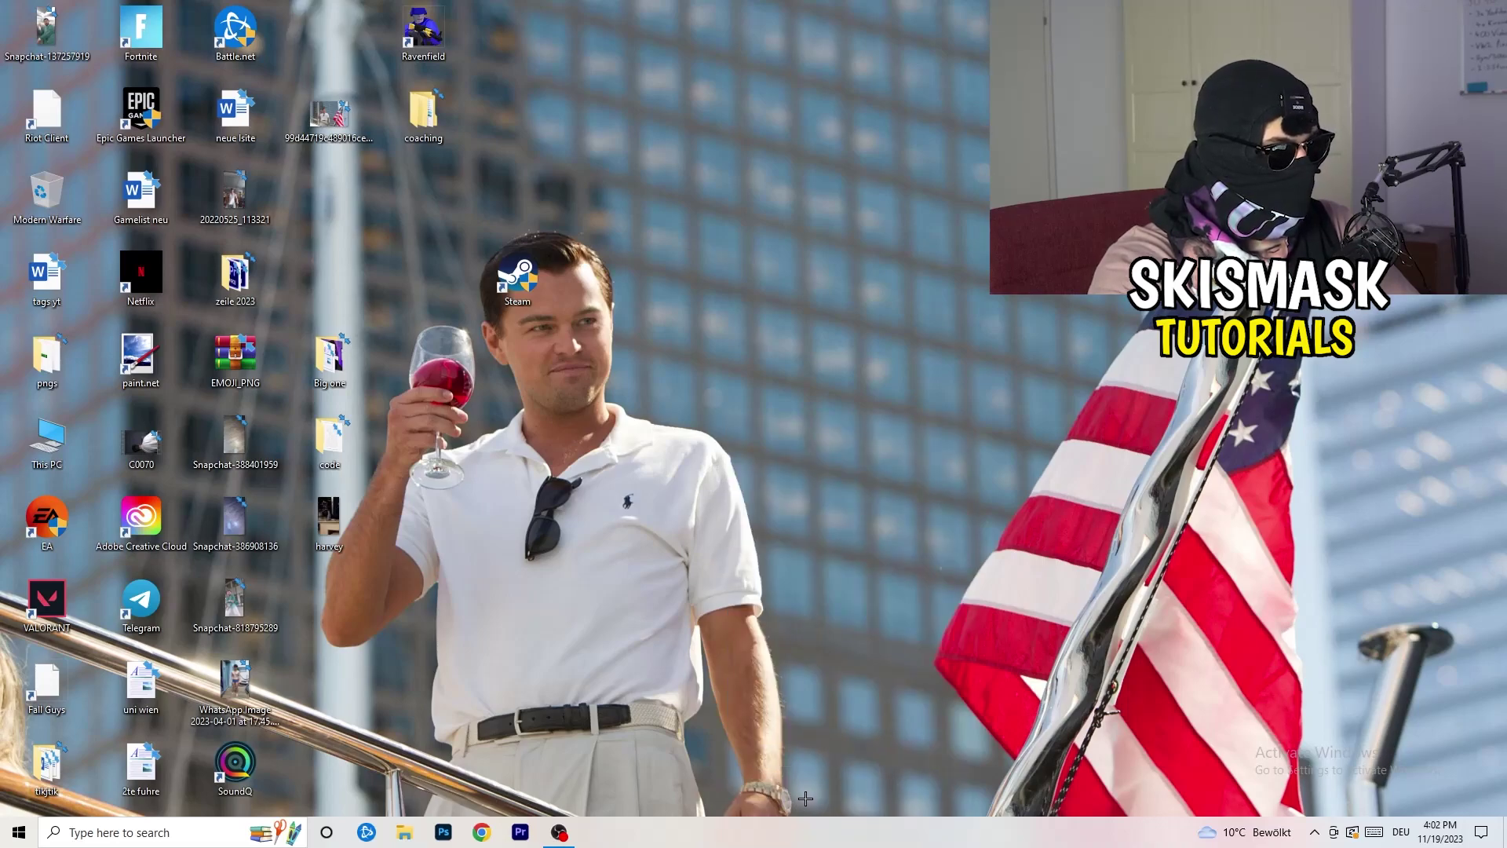
click(870, 40)
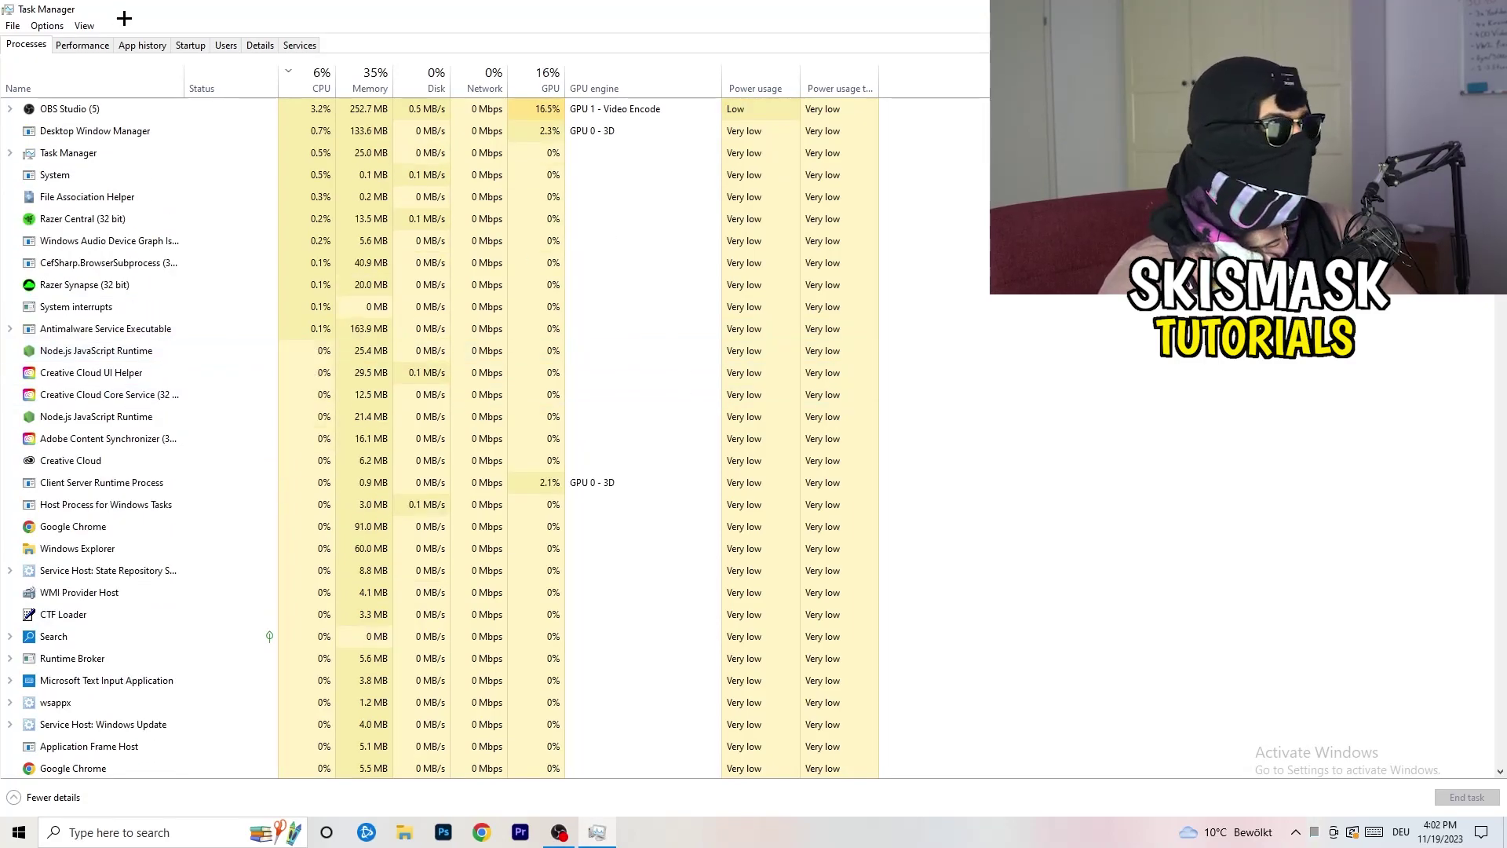
Step: Sort the running processes by GPU usage, view the End task option for OBS Studio, and sort by CPU usage
click(544, 78)
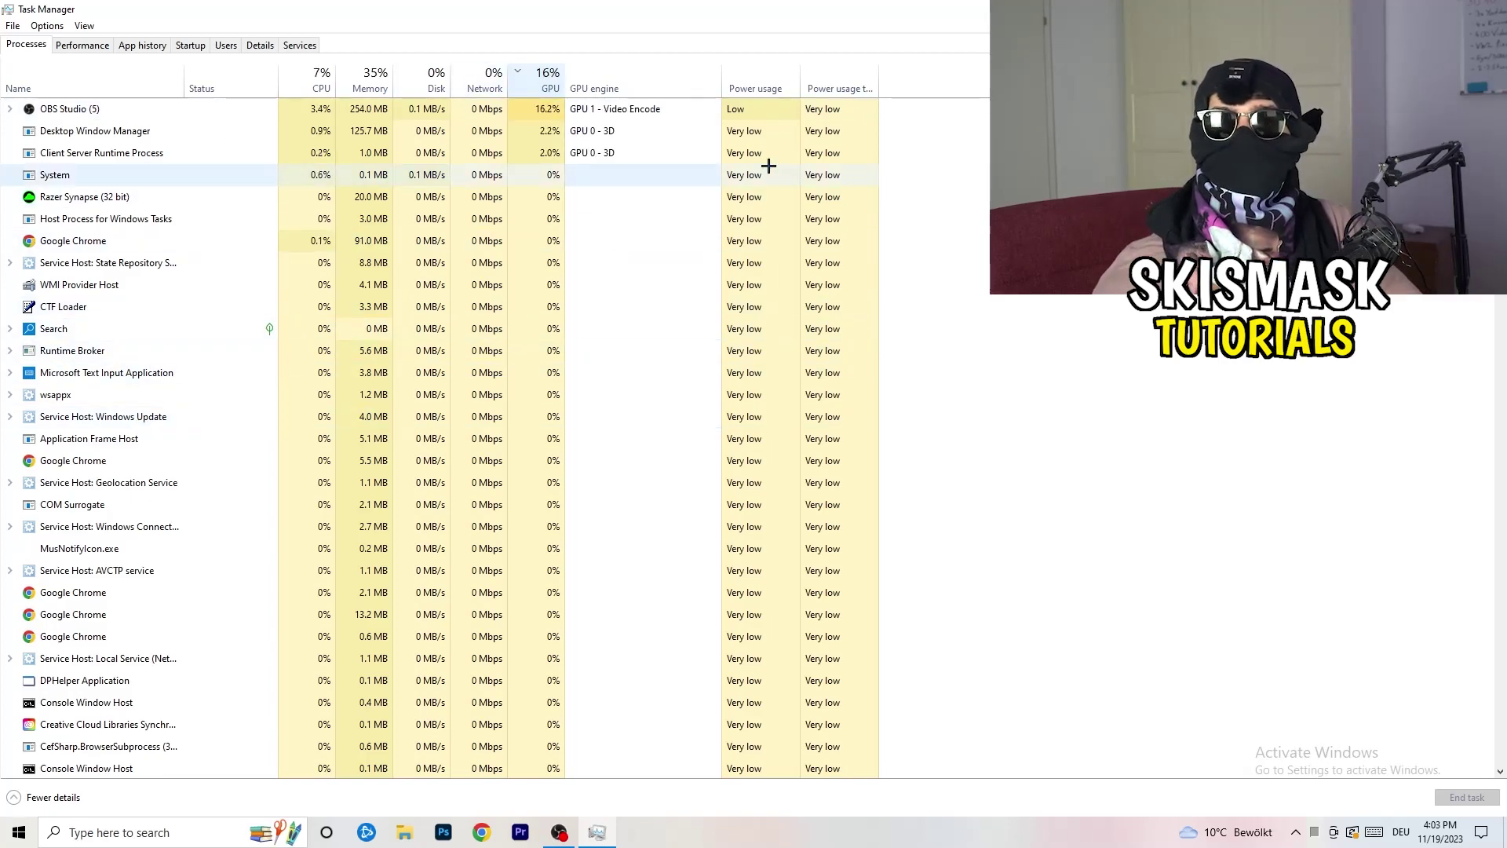
right_click(549, 115)
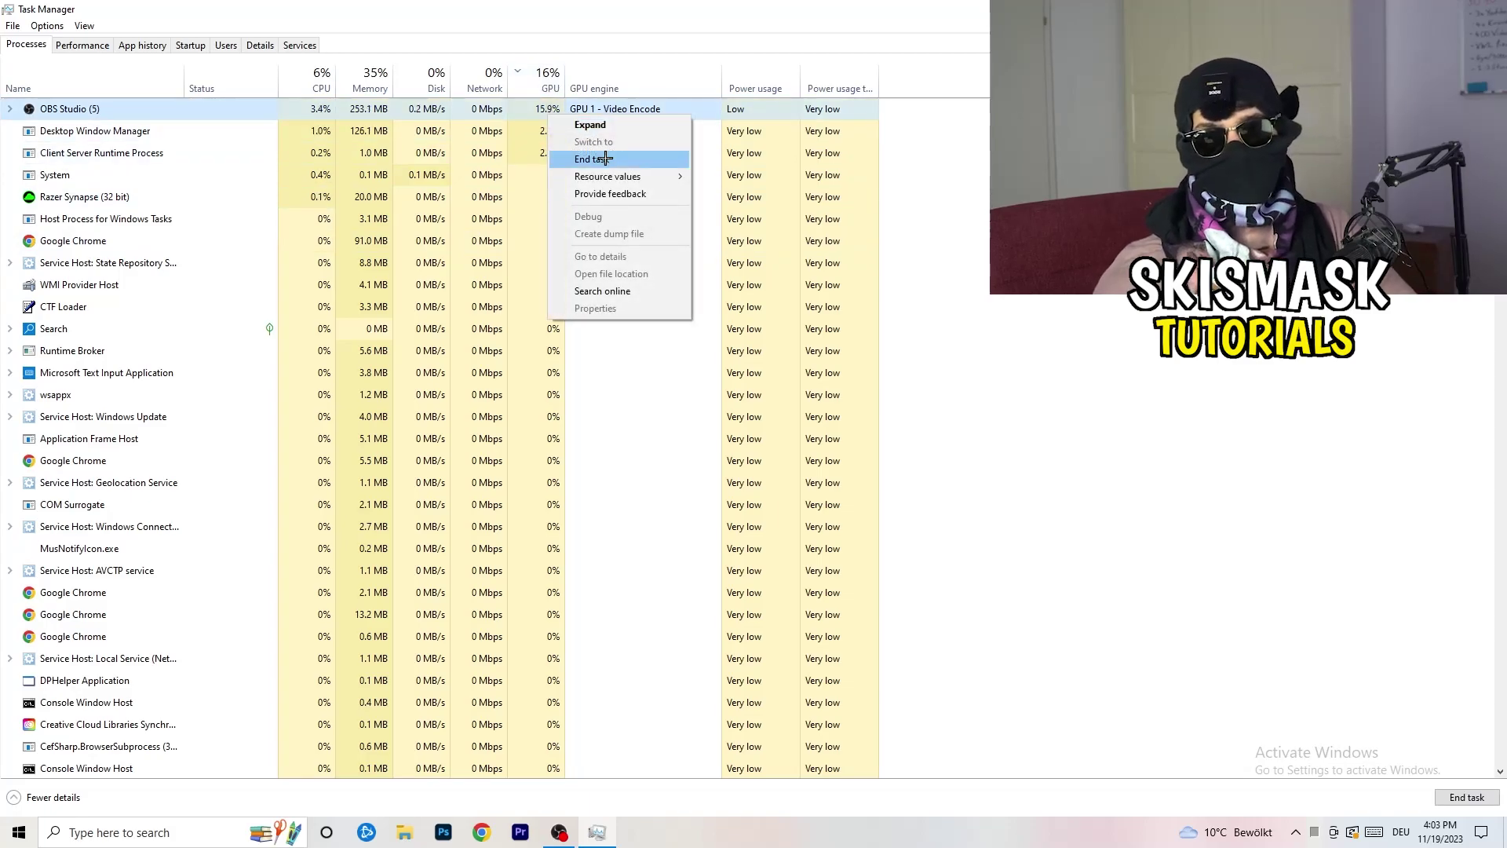
click(982, 192)
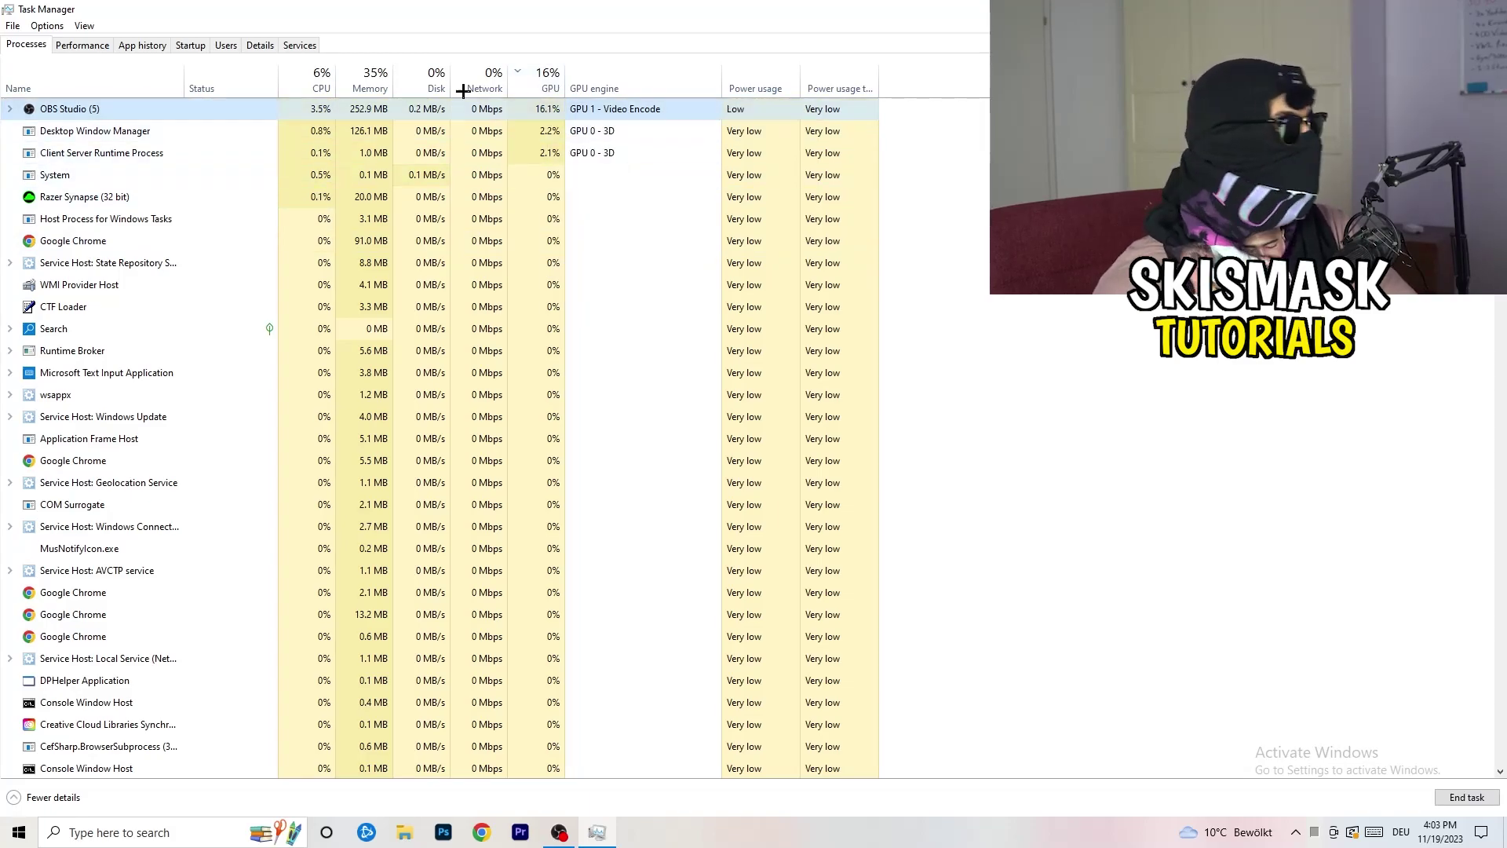
click(318, 81)
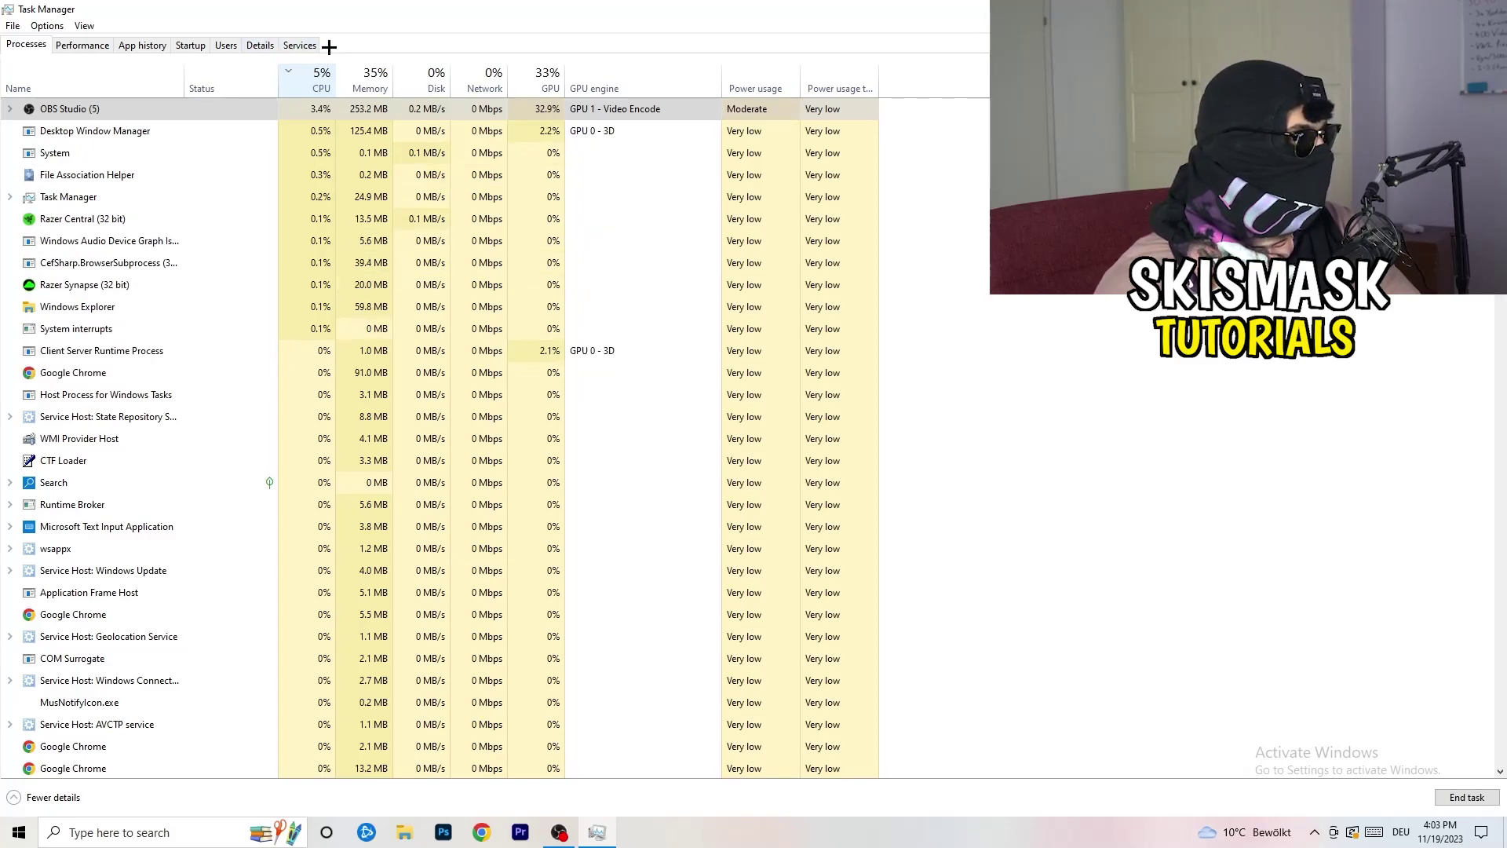
Step: Browse the detailed process list and view the priority options of a Creative Cloud UI Helper process
click(258, 44)
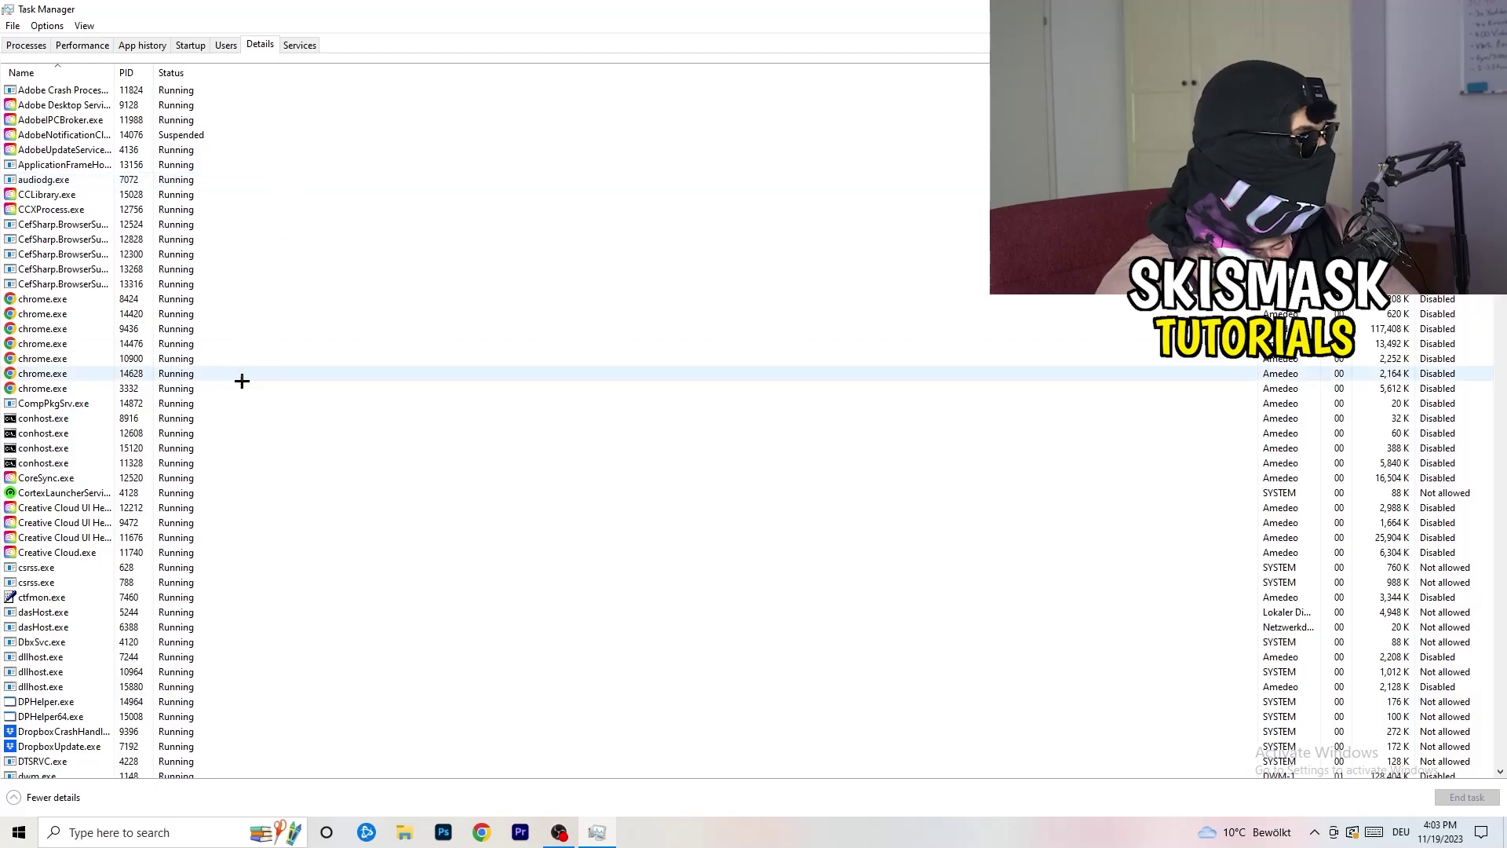
scroll(229, 411, down, 5)
scroll(223, 408, up, 5)
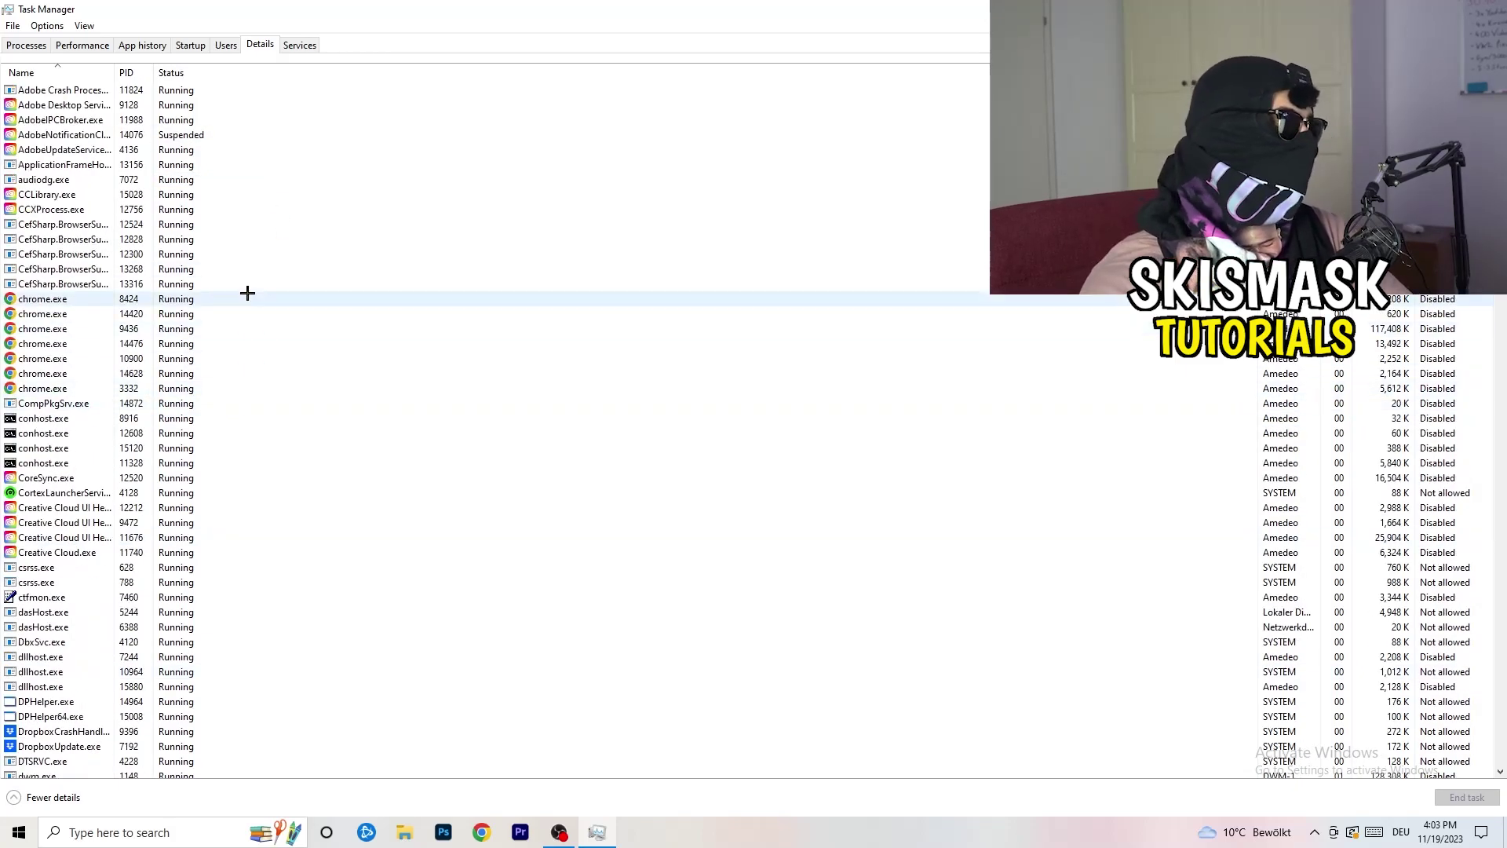
scroll(86, 424, down, 3)
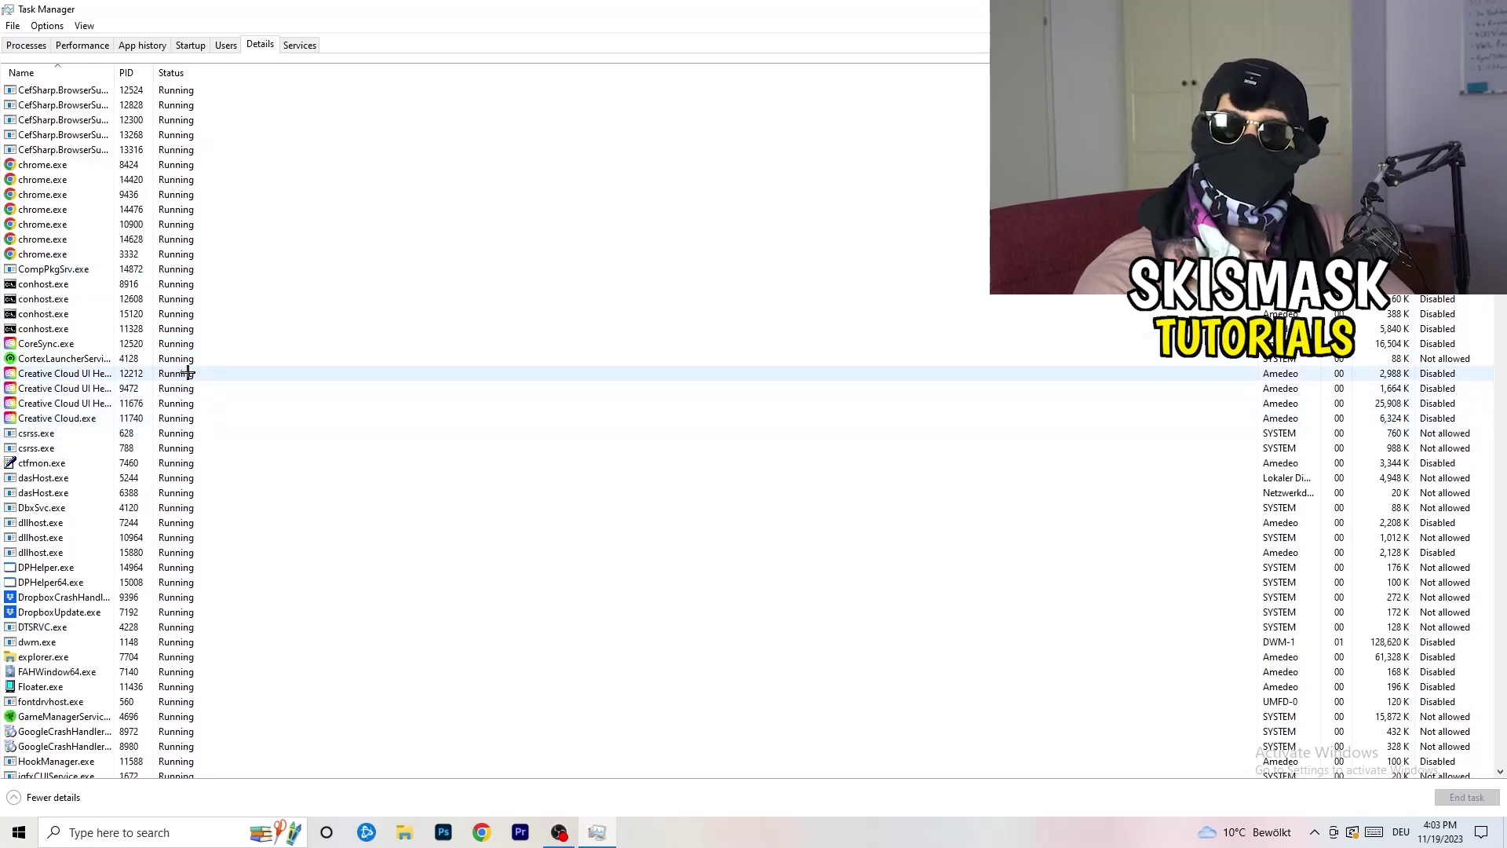
right_click(63, 403)
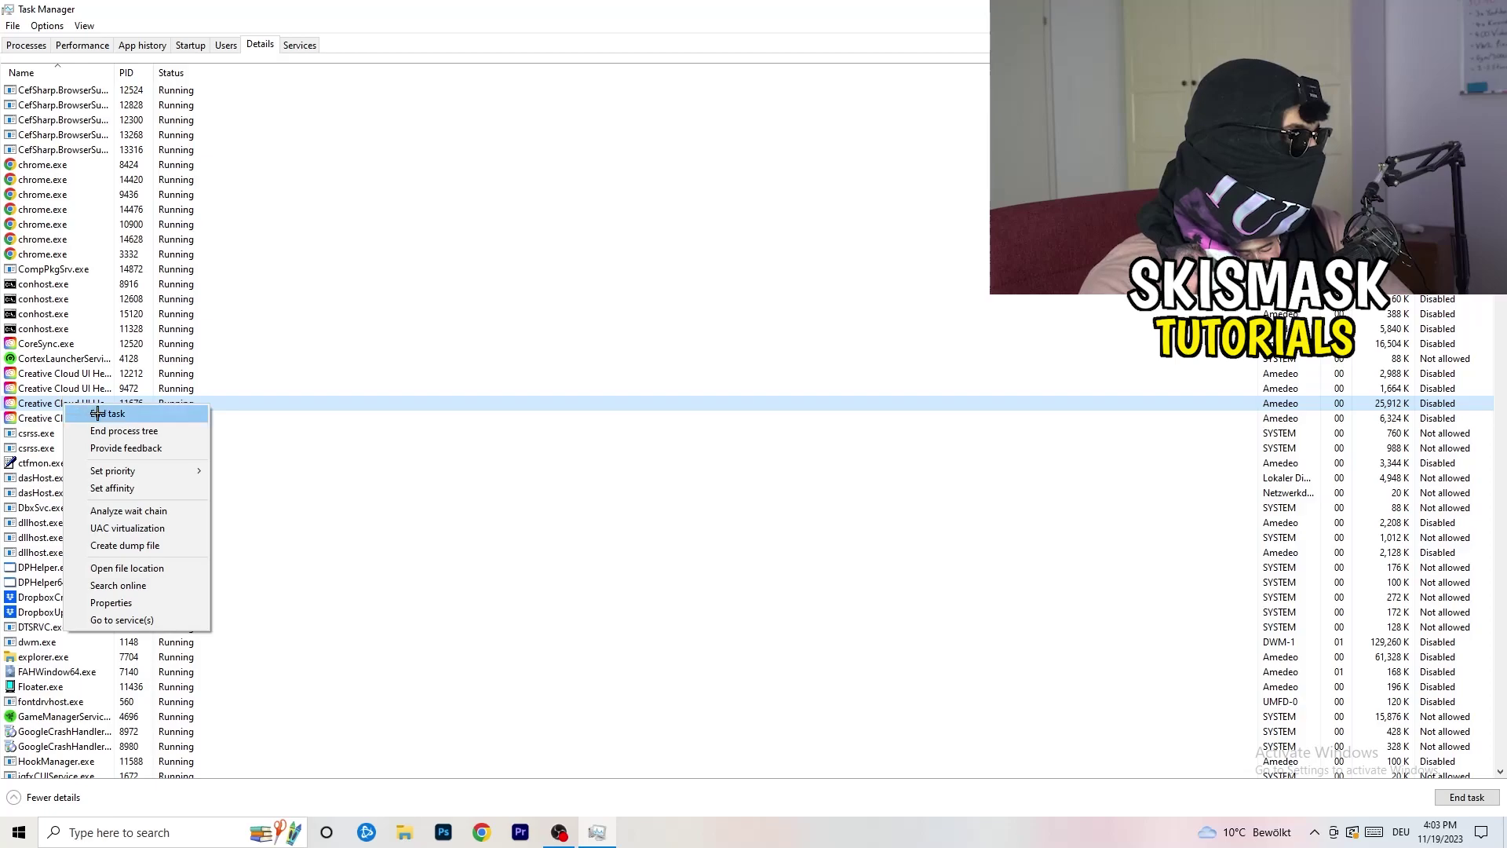
mouse_move(126, 471)
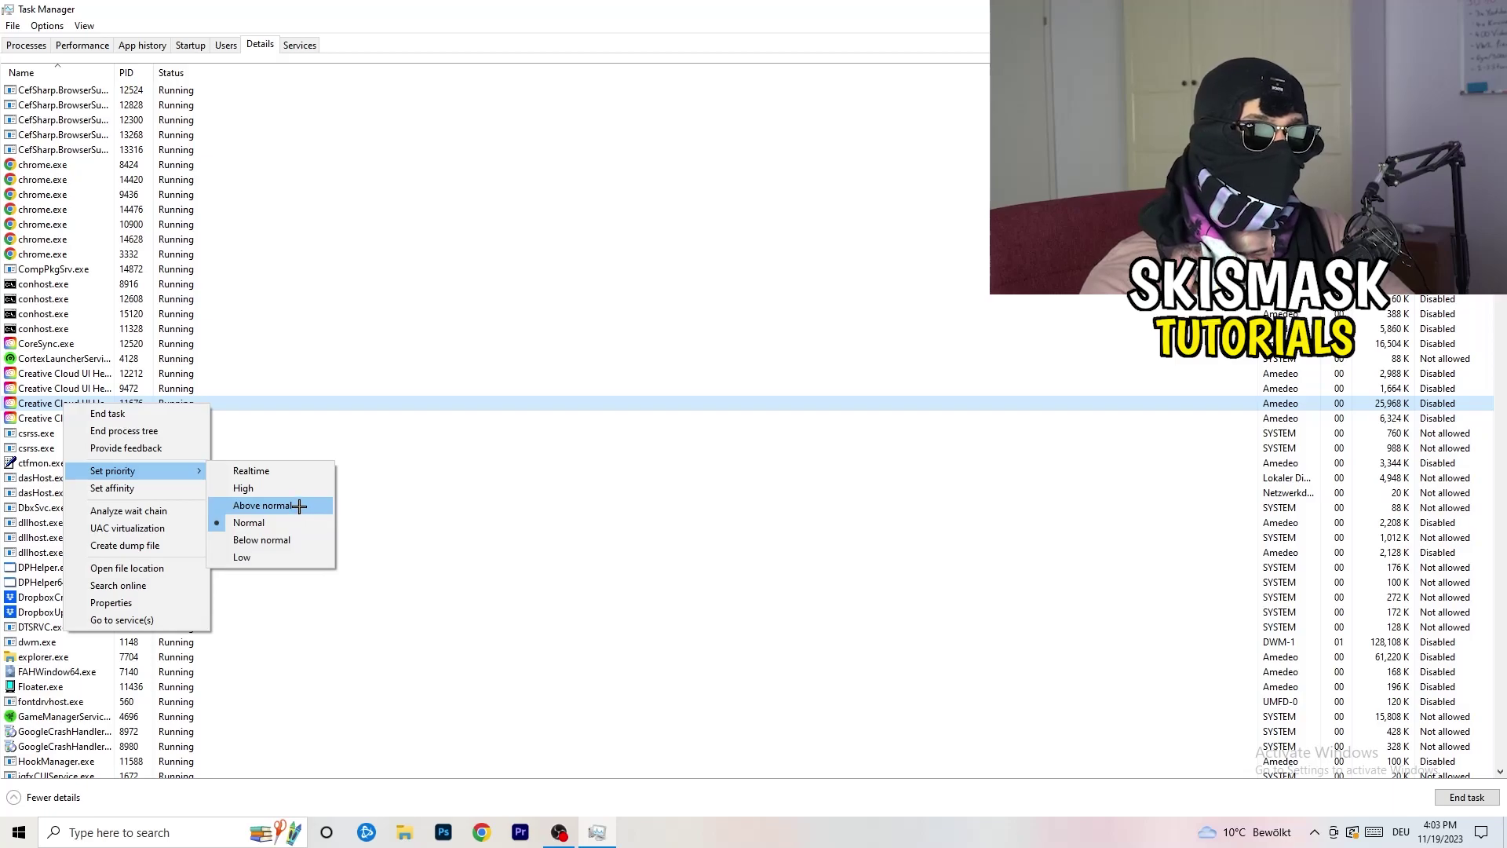
Step: Review the startup apps, view the Disable option for DT_Startup without applying it, and close Task Manager
click(192, 46)
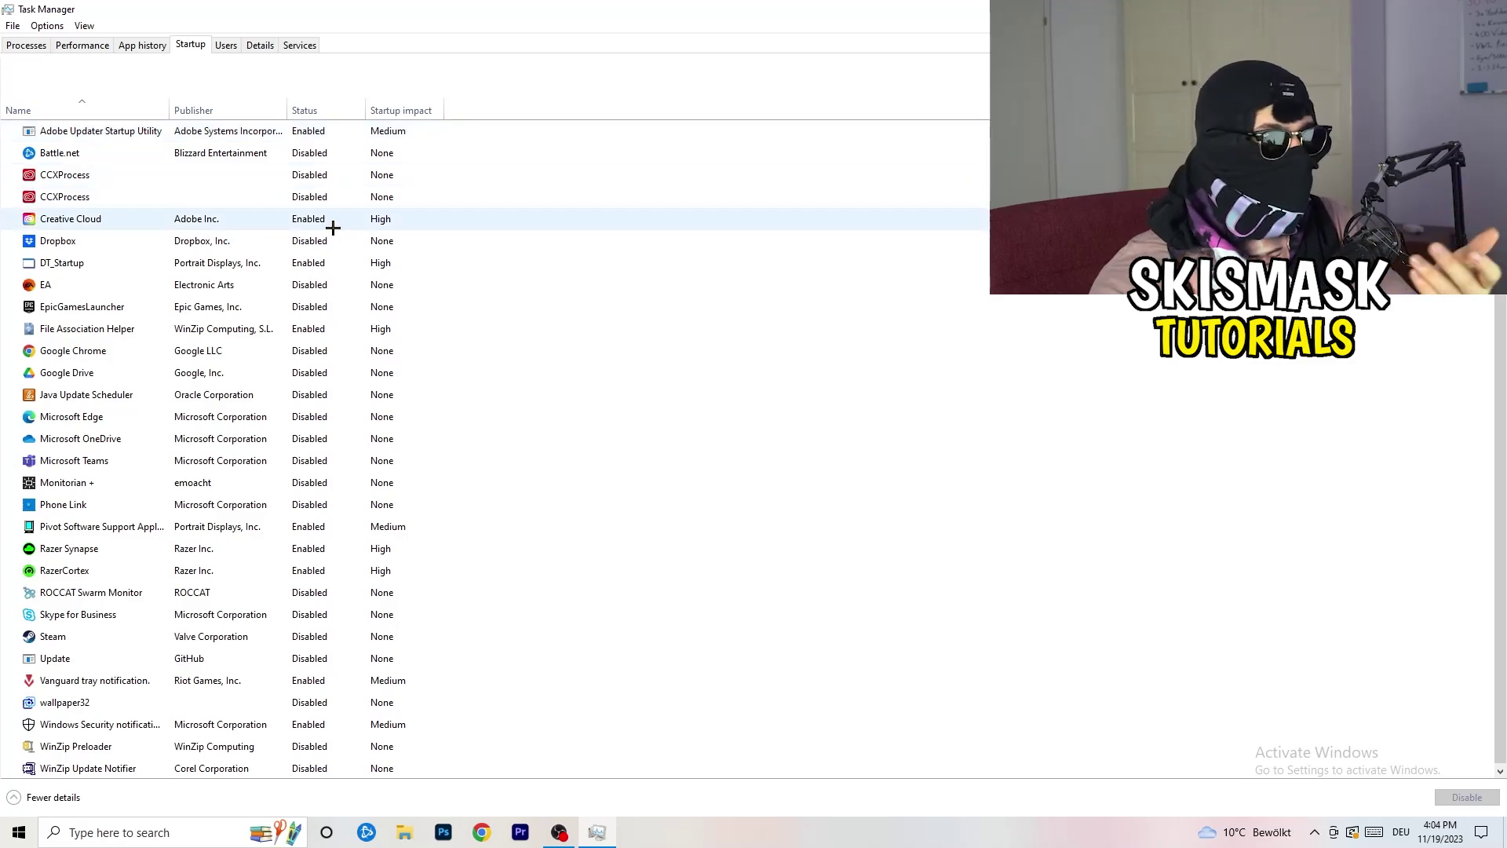
right_click(345, 258)
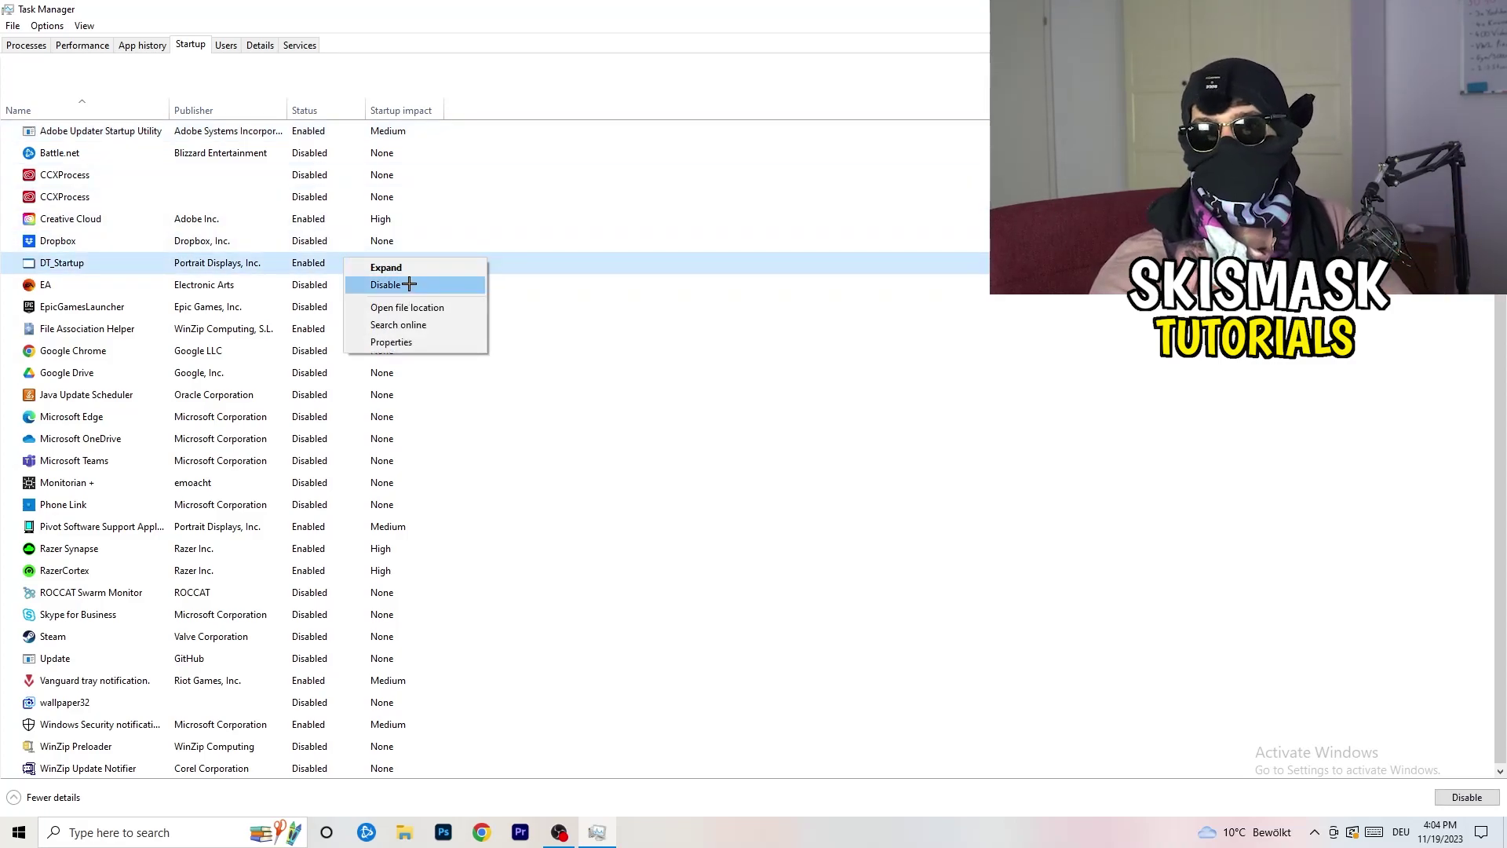
key(Escape)
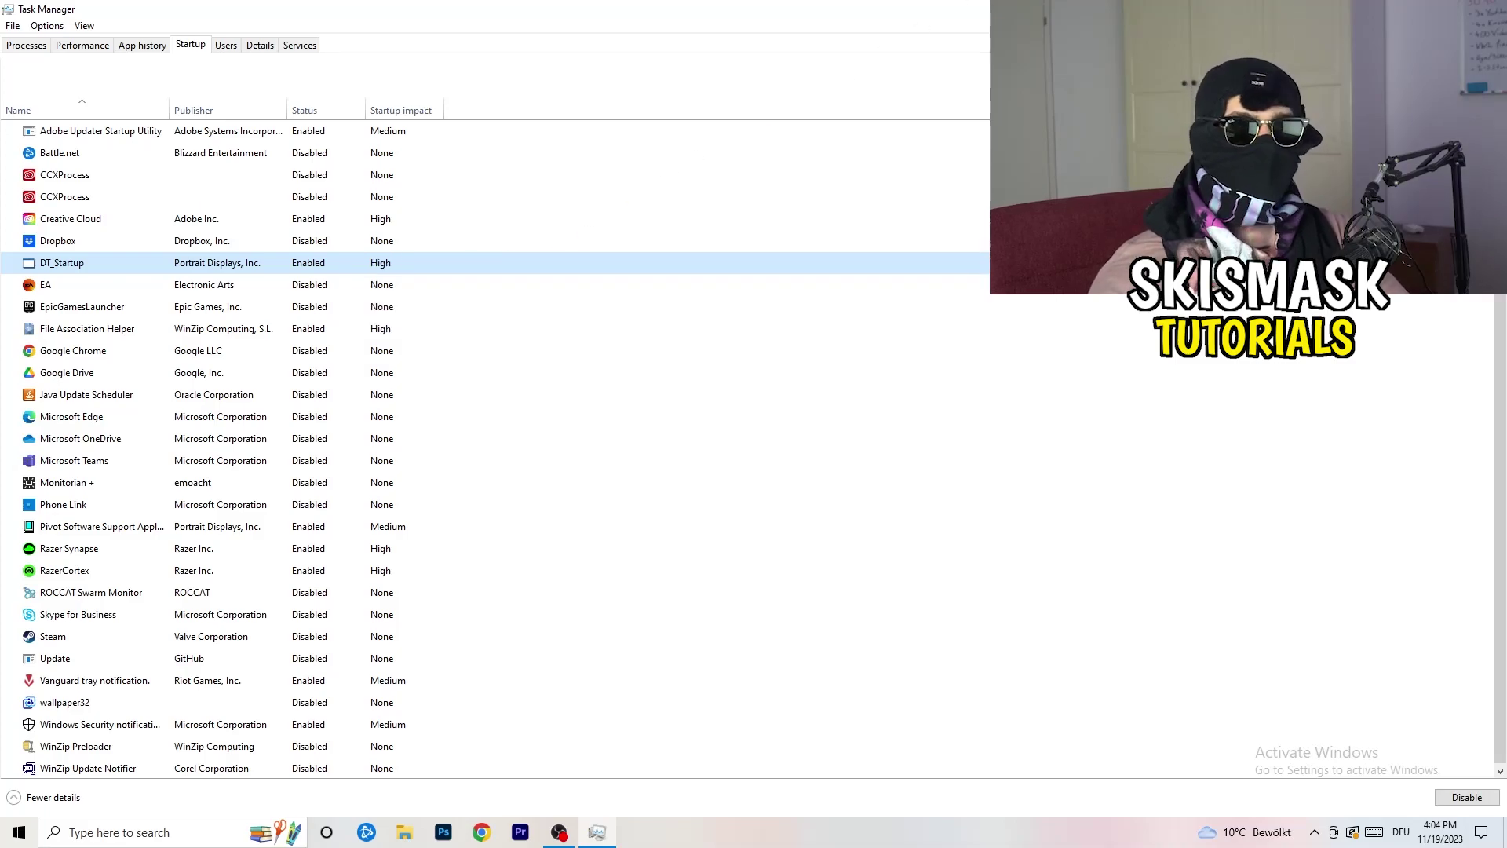
key(alt+F4)
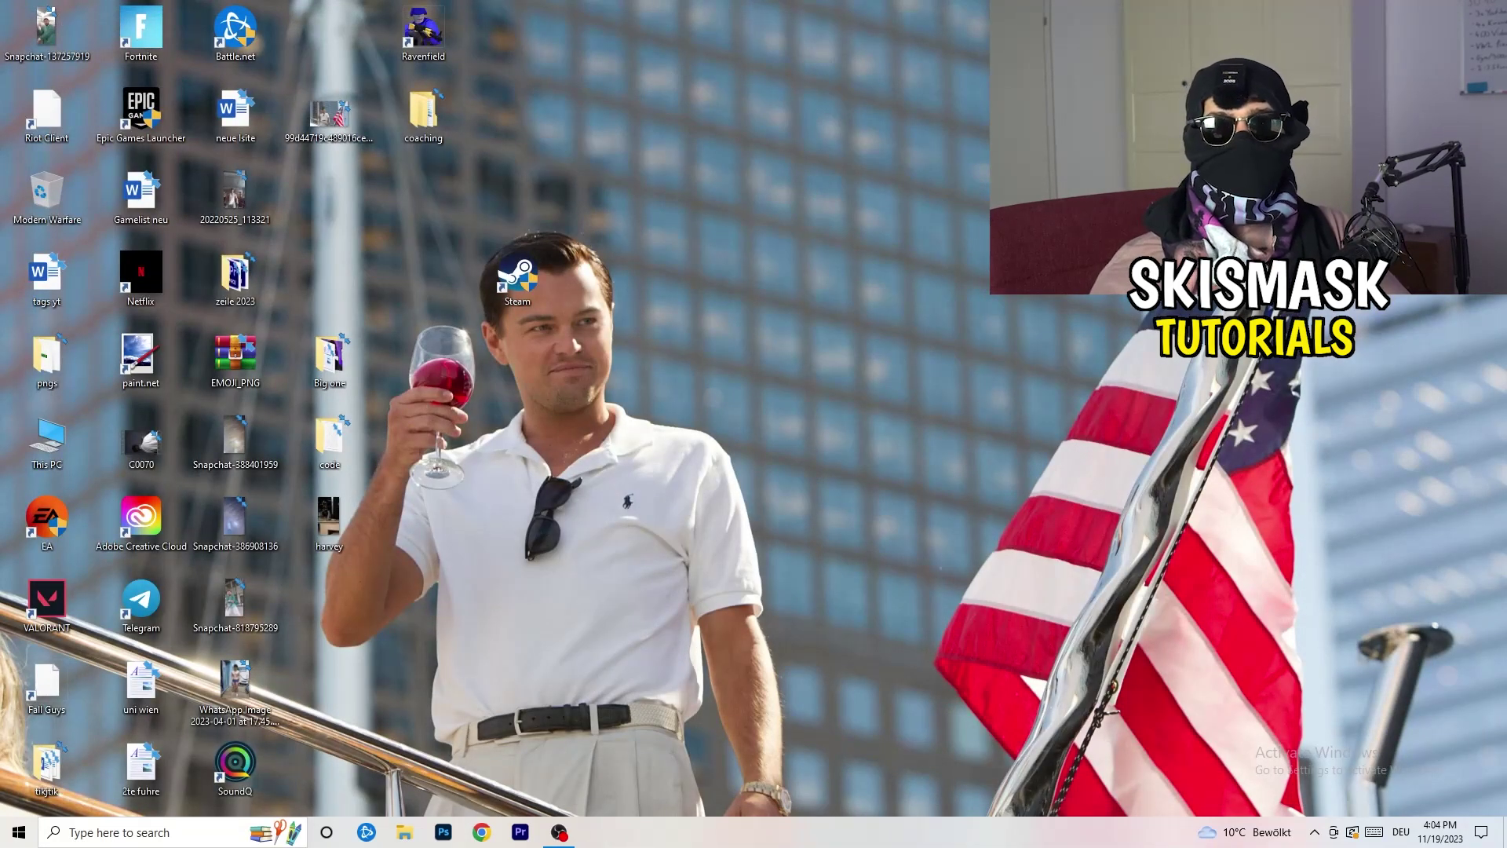
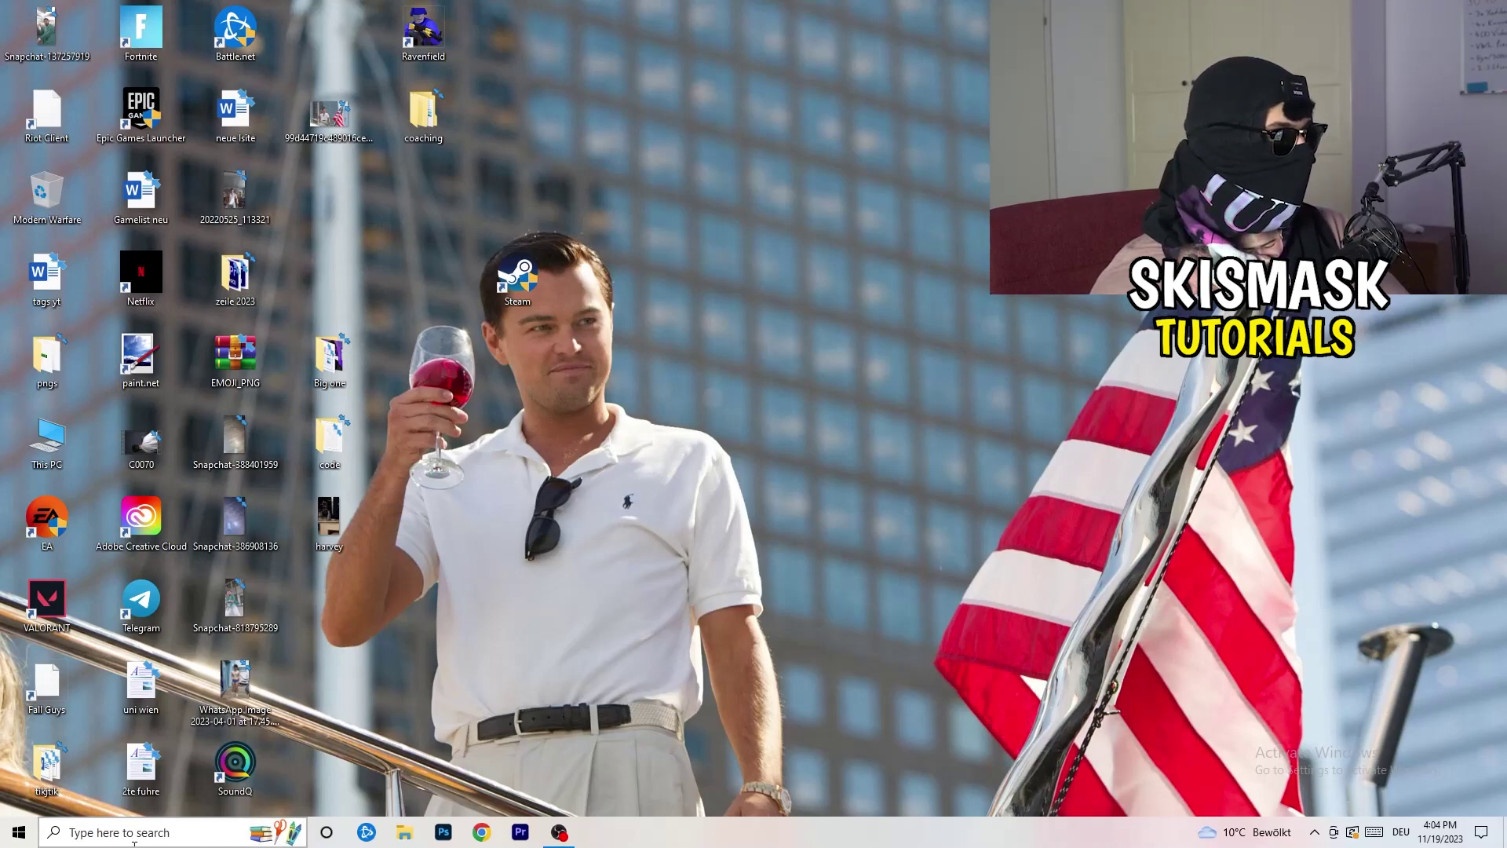
Step: Open the System display settings in Windows Settings and review the scaling, resolution and multiple-display options
click(6, 843)
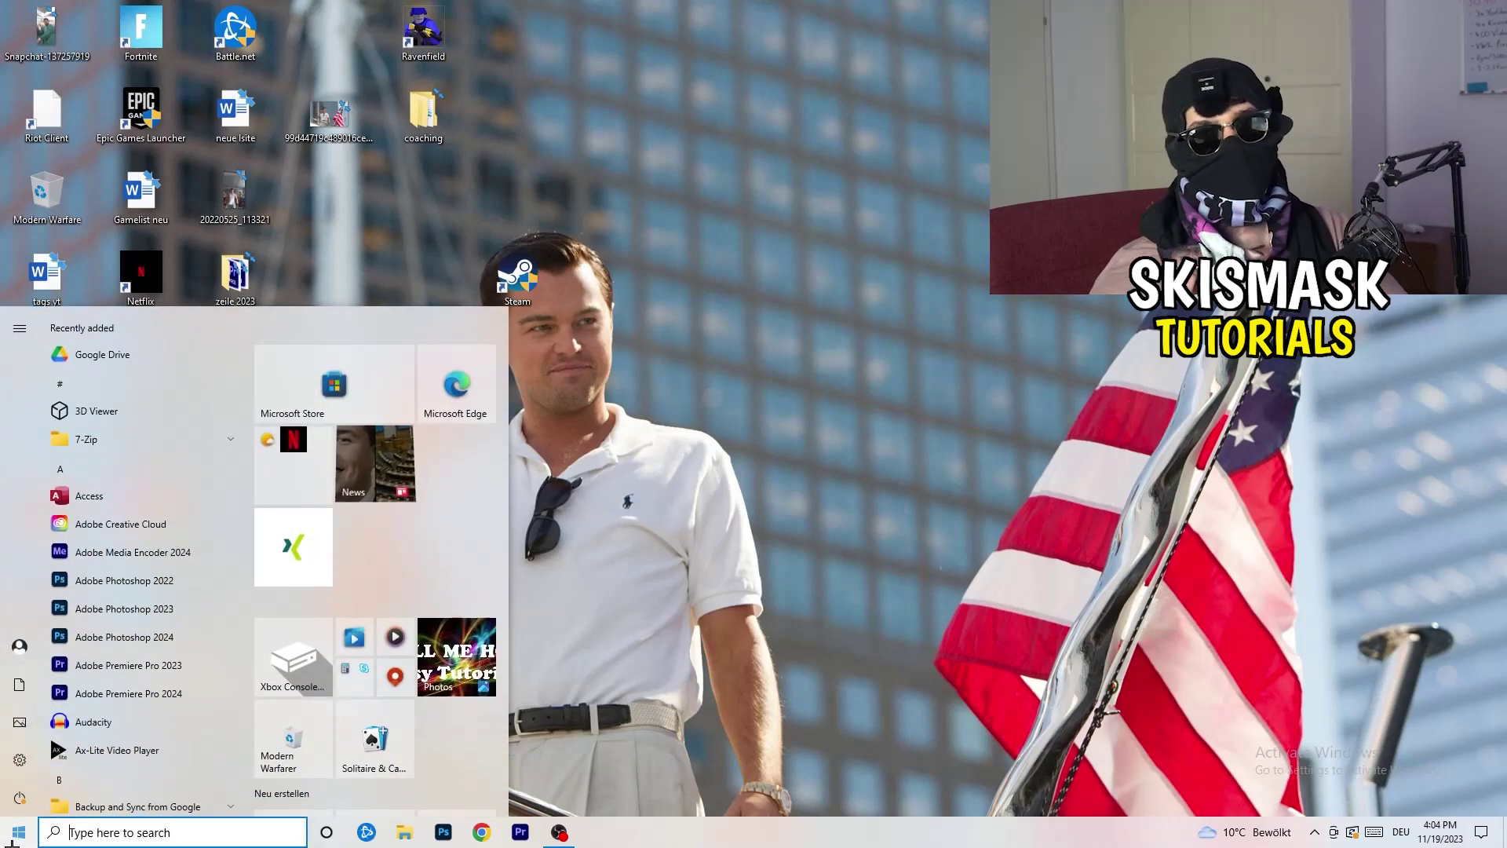
click(20, 761)
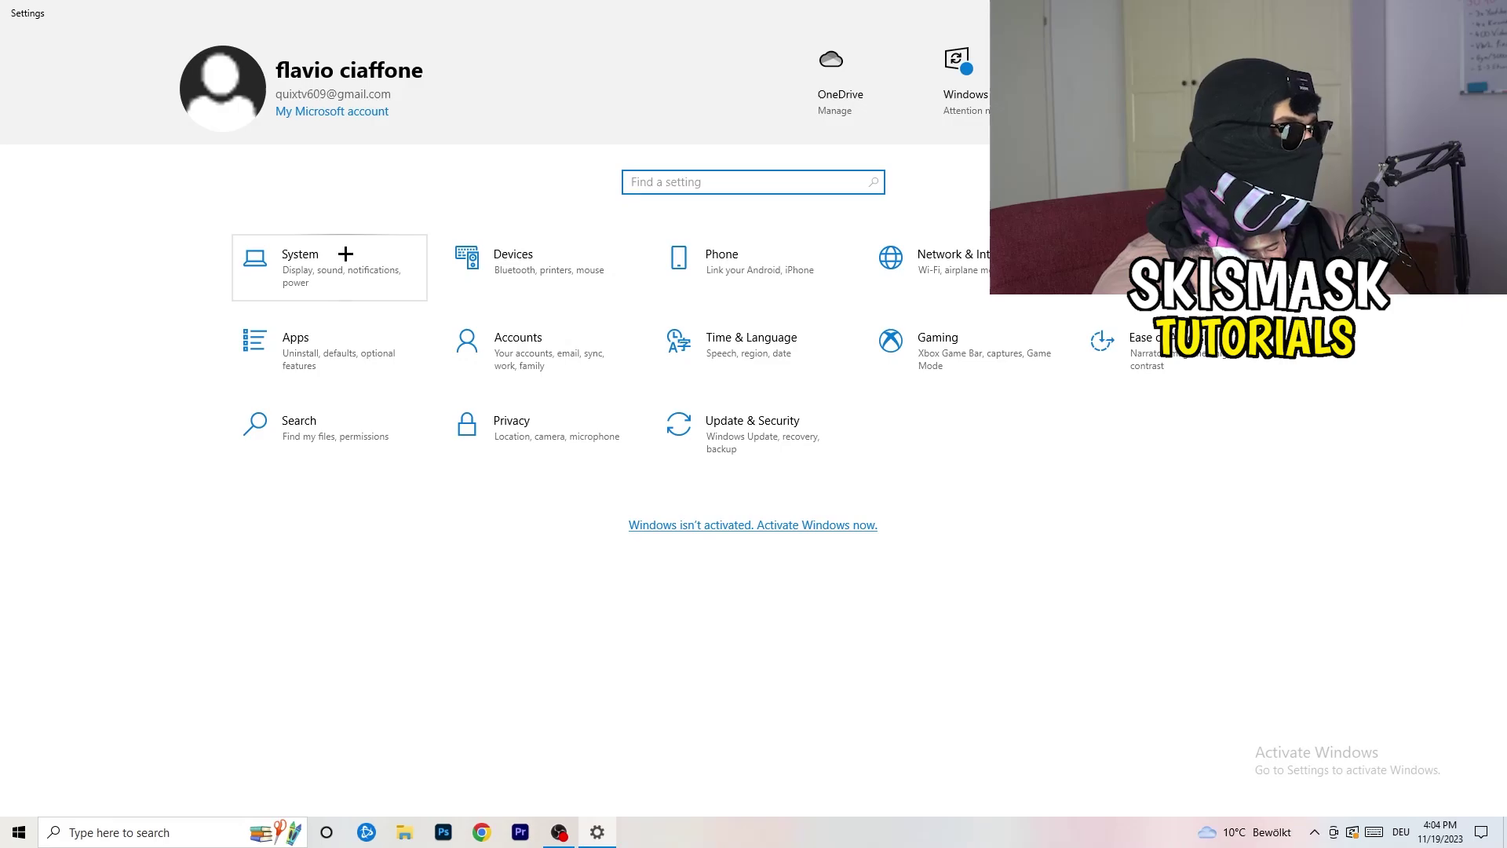
click(355, 253)
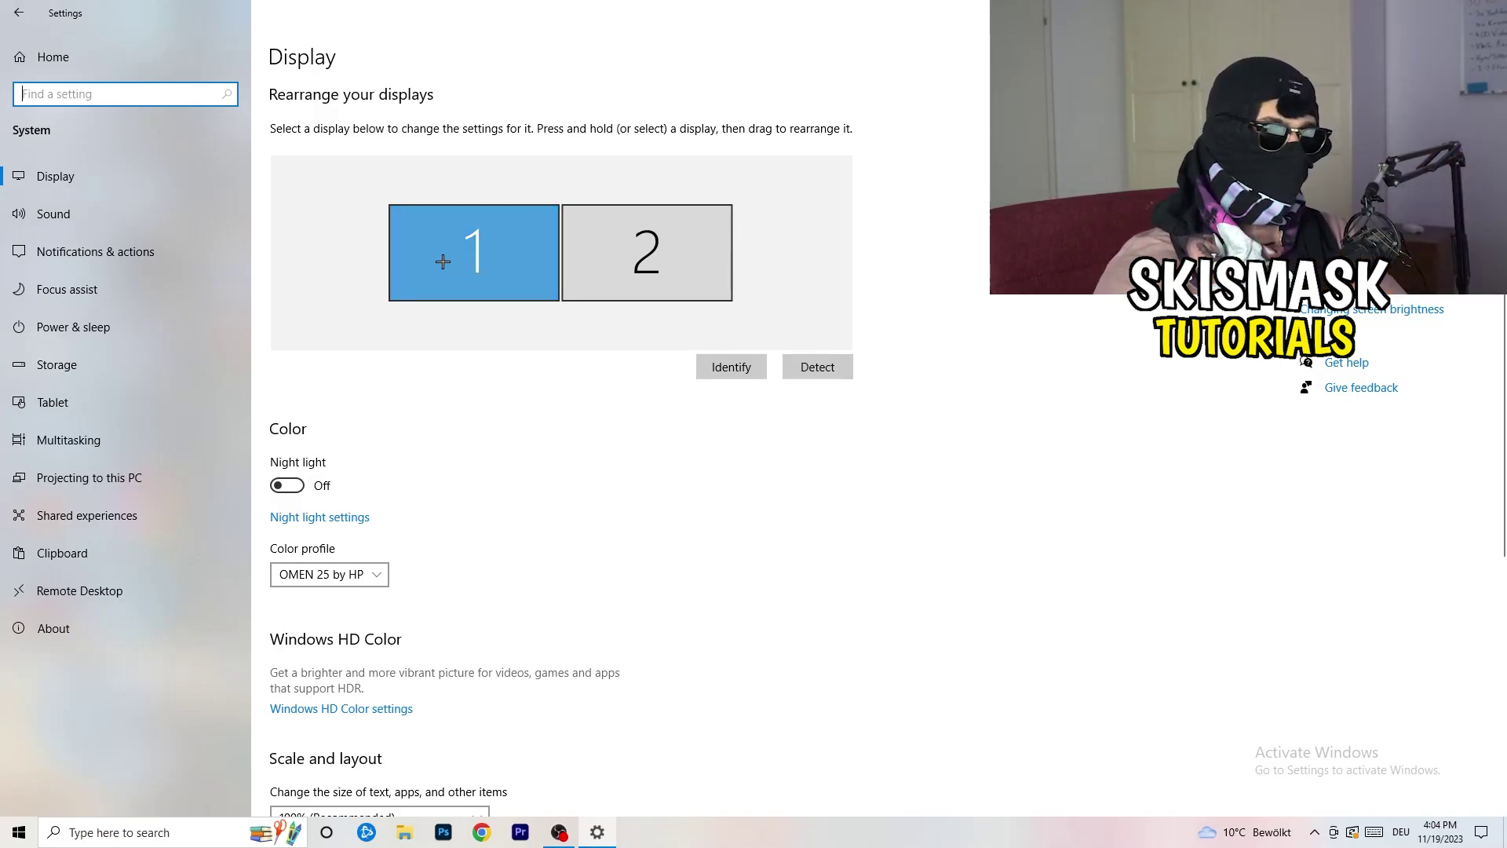
scroll(548, 285, down, 1)
scroll(548, 286, down, 4)
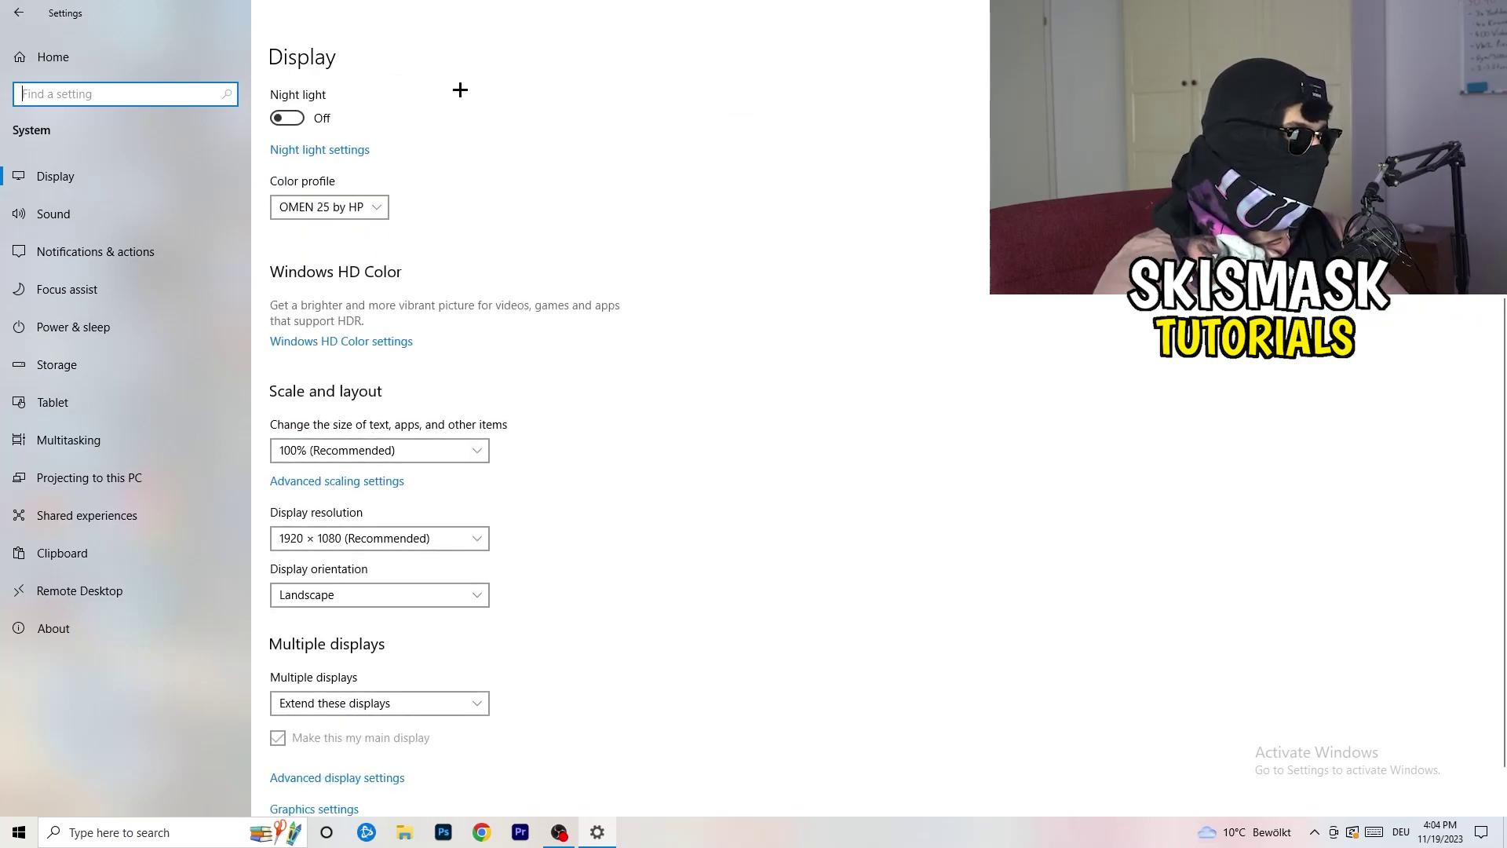
click(431, 455)
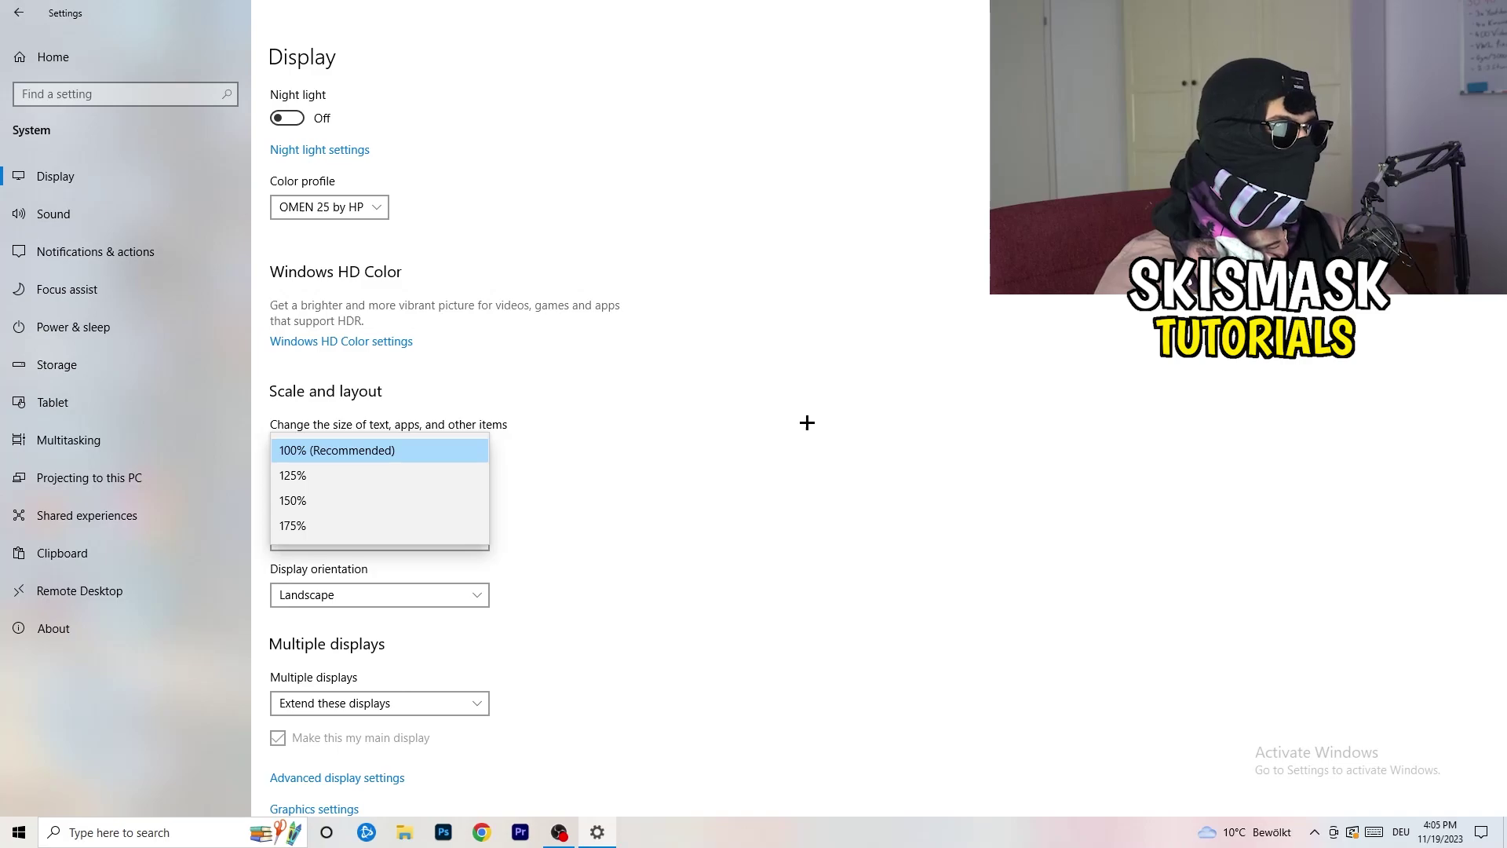
click(707, 424)
scroll(642, 432, down, 1)
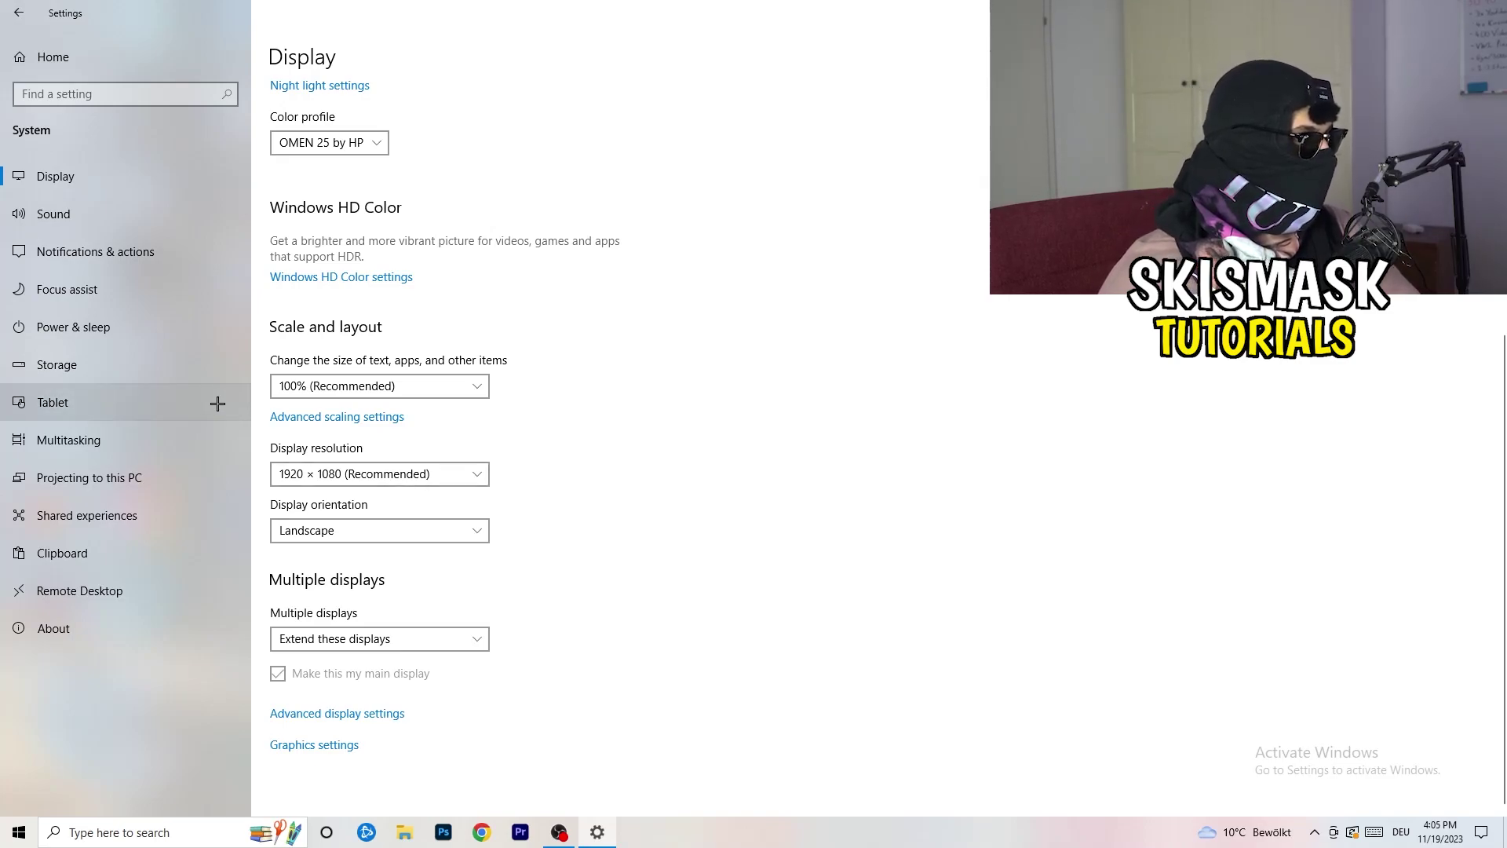
Step: Open the additional power settings from Power & sleep, review the available power plans, and close Power Options
click(117, 332)
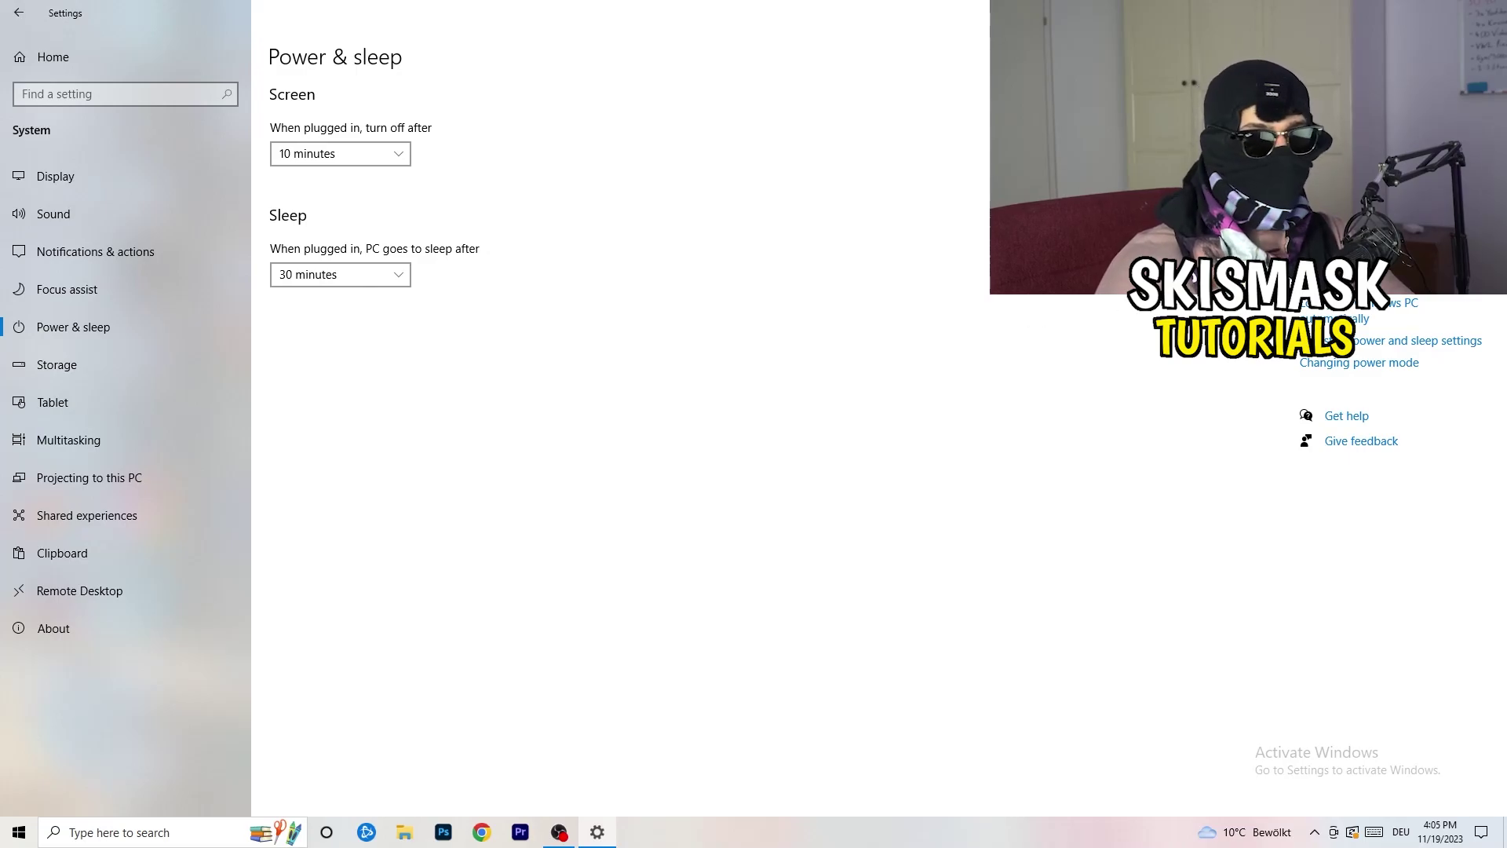
click(1334, 341)
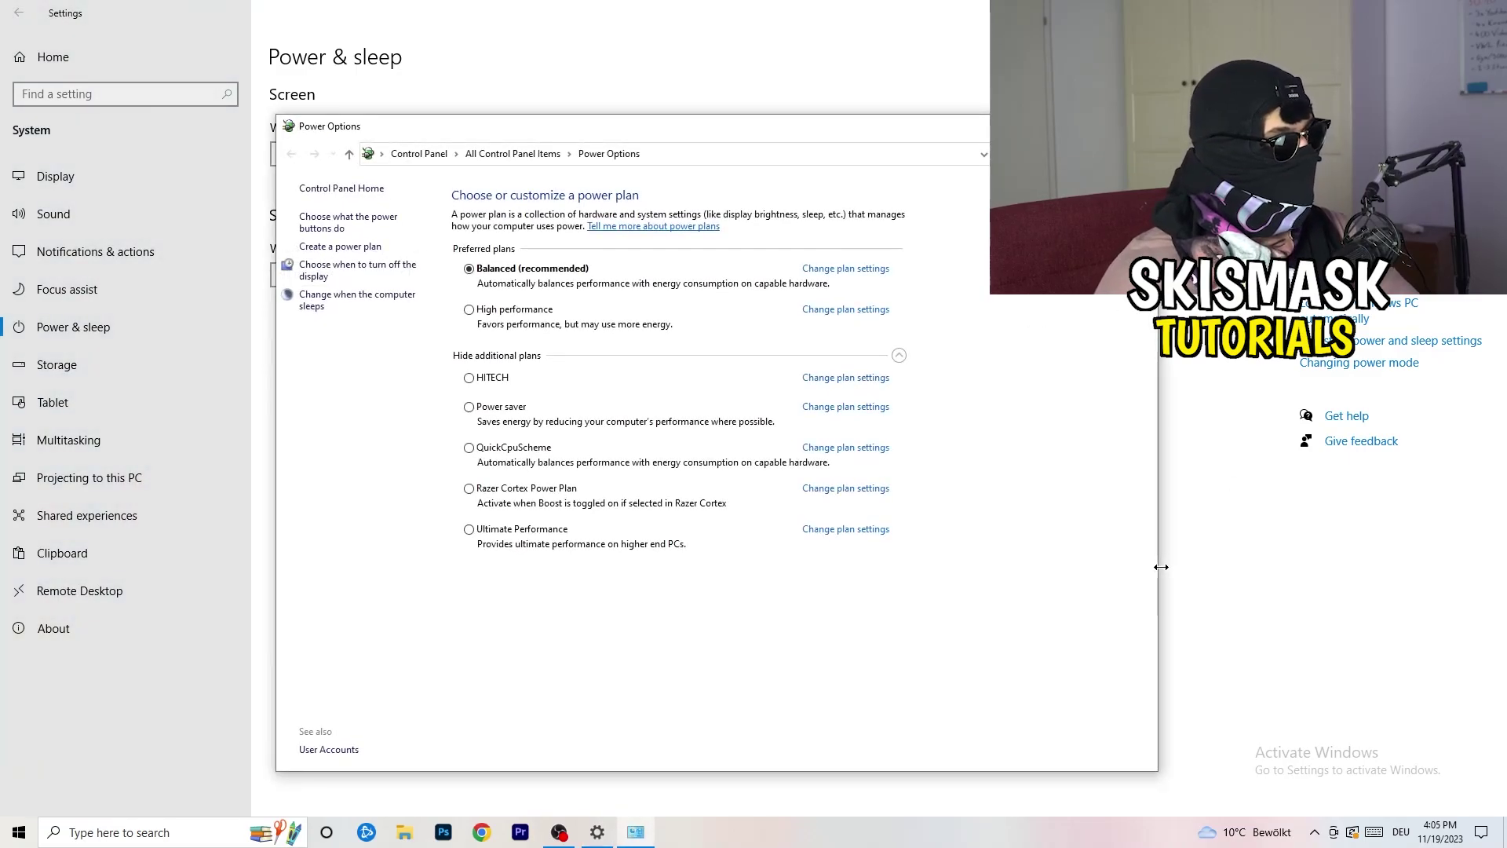
click(899, 356)
click(899, 355)
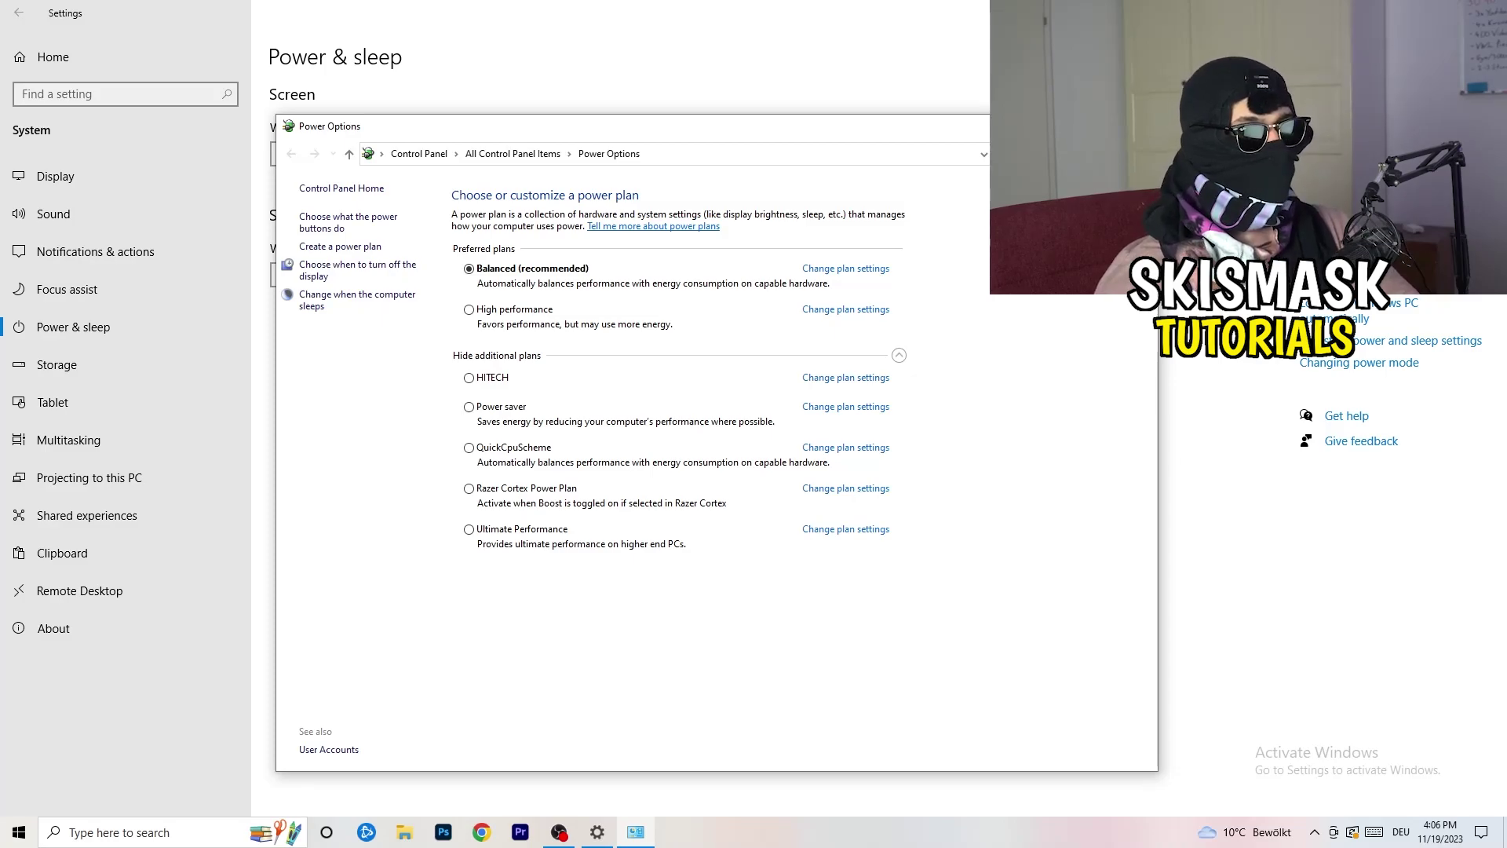
key(alt+F4)
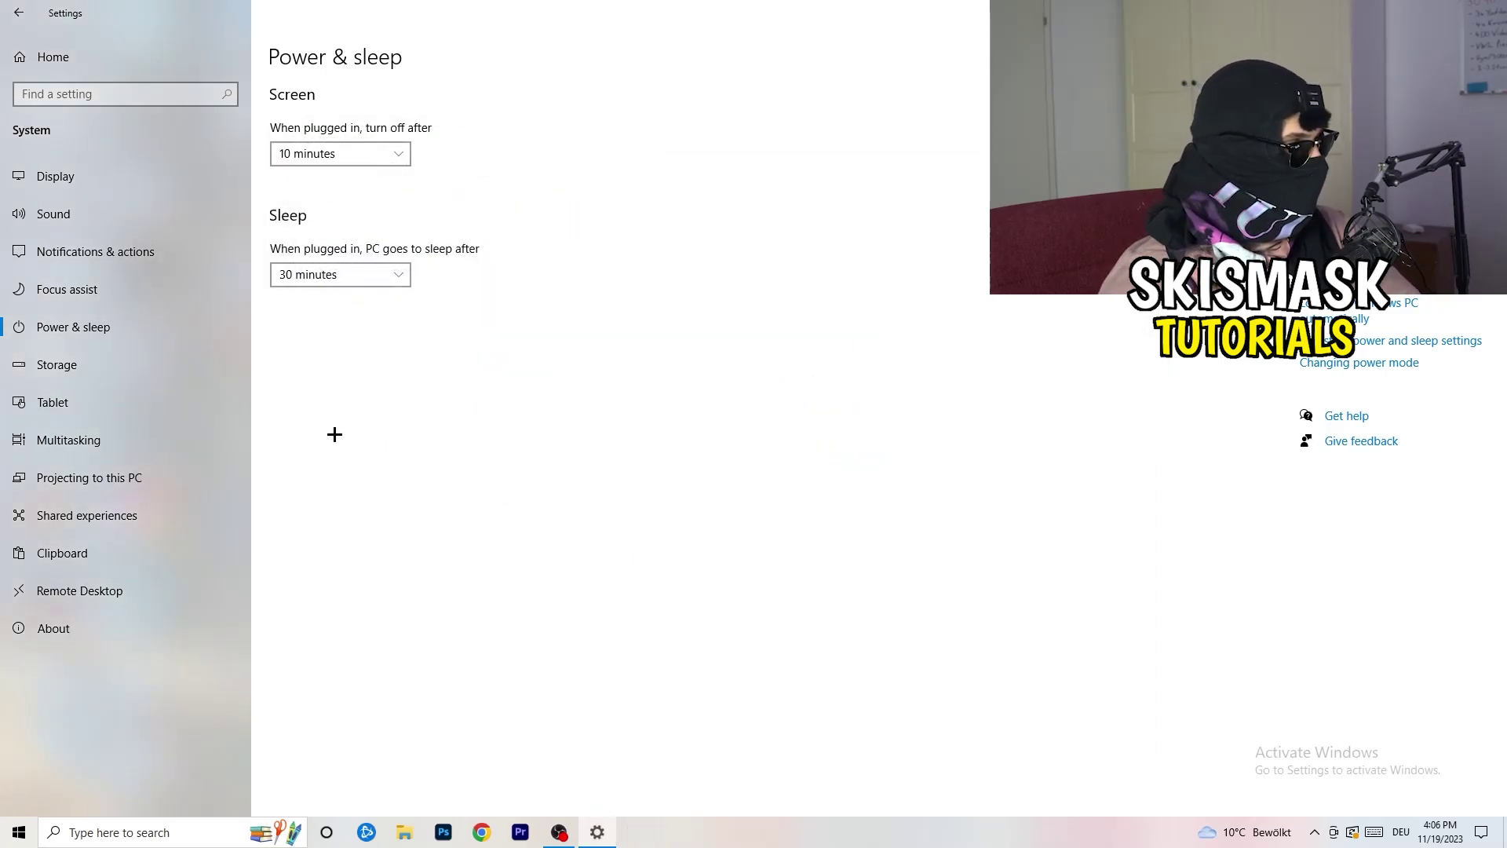
Step: In the Storage Sense configuration, keep it running every week and enable deleting temporary files that apps aren't using
click(104, 375)
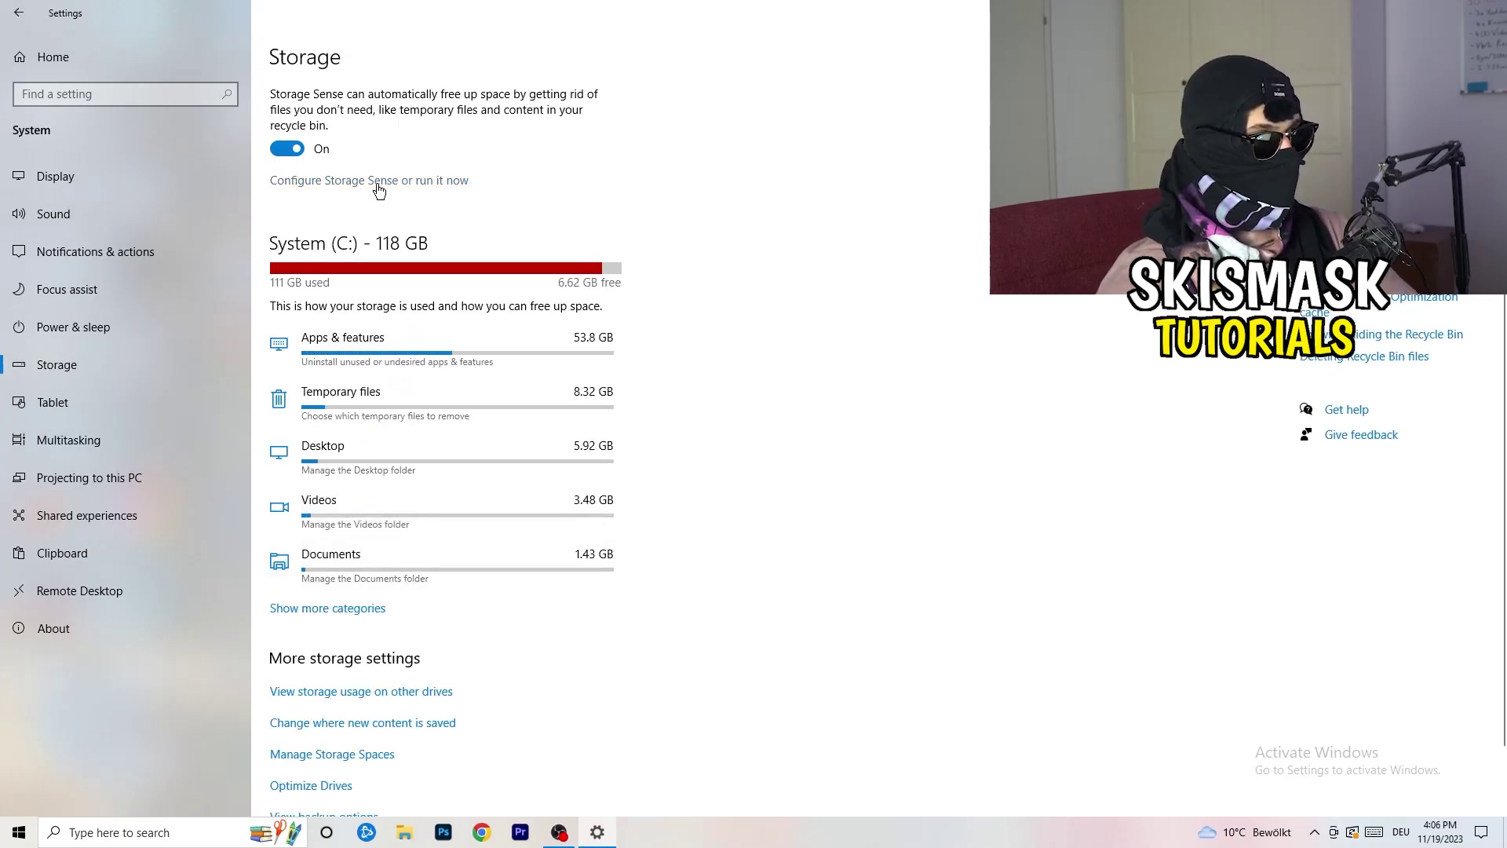
click(378, 186)
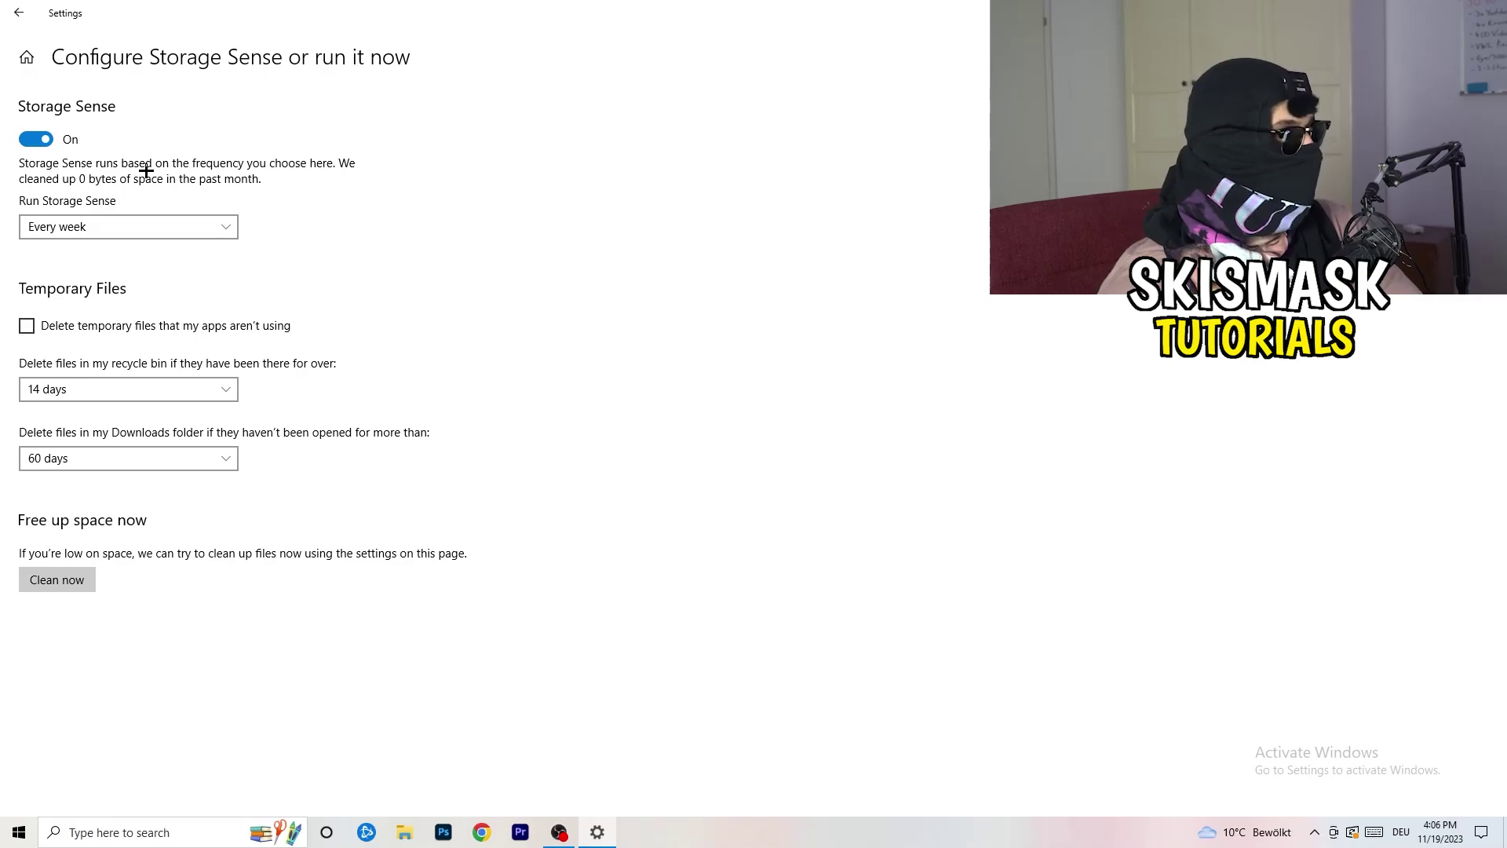
click(157, 227)
click(191, 228)
click(94, 328)
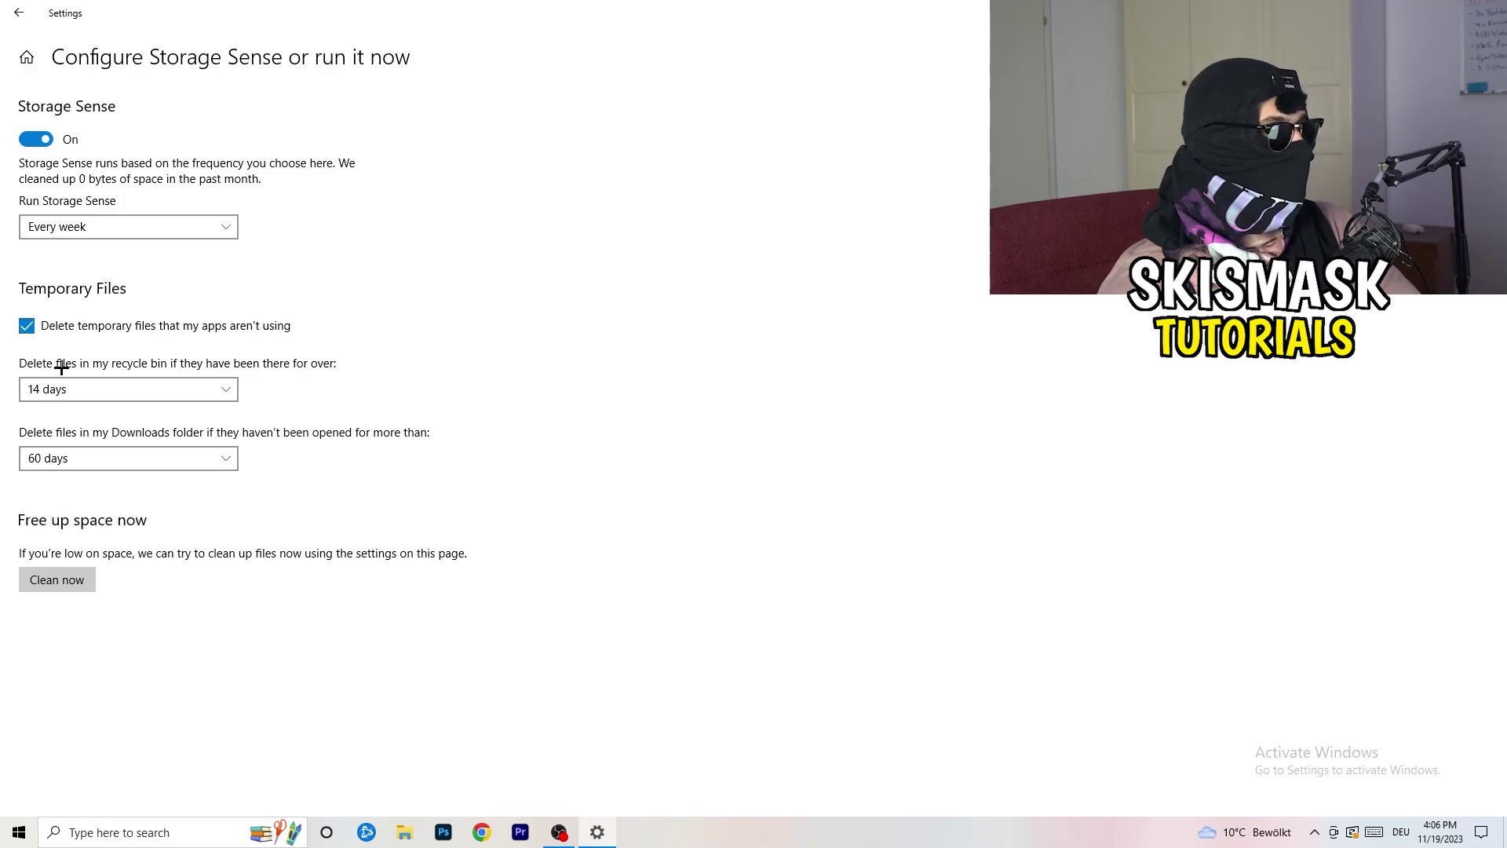
Step: Review the available deletion periods for files in the recycle bin and in the Downloads folder
click(115, 390)
click(518, 310)
click(237, 391)
click(605, 310)
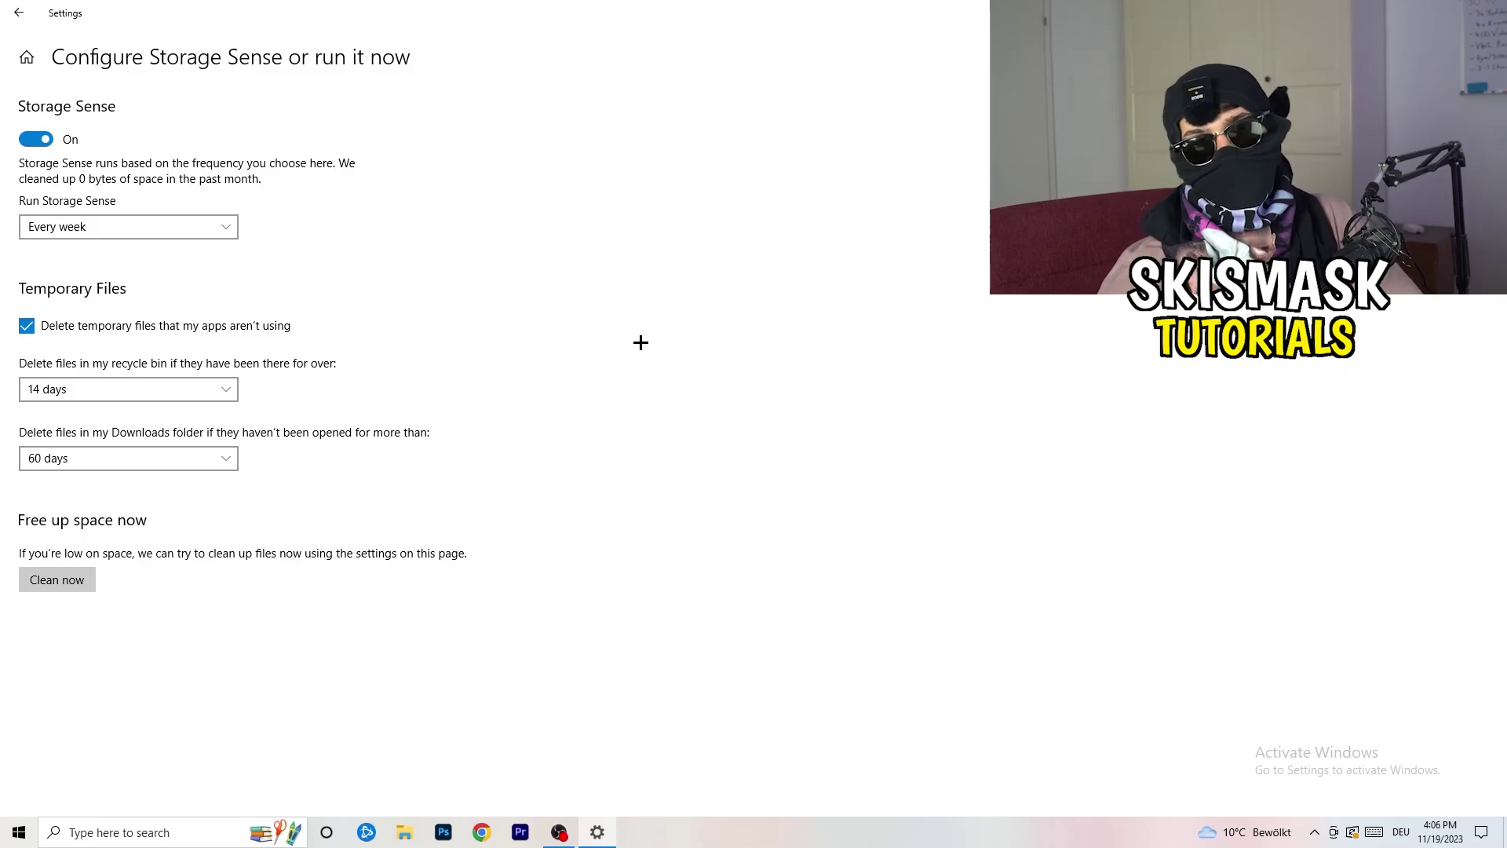
click(138, 460)
click(498, 417)
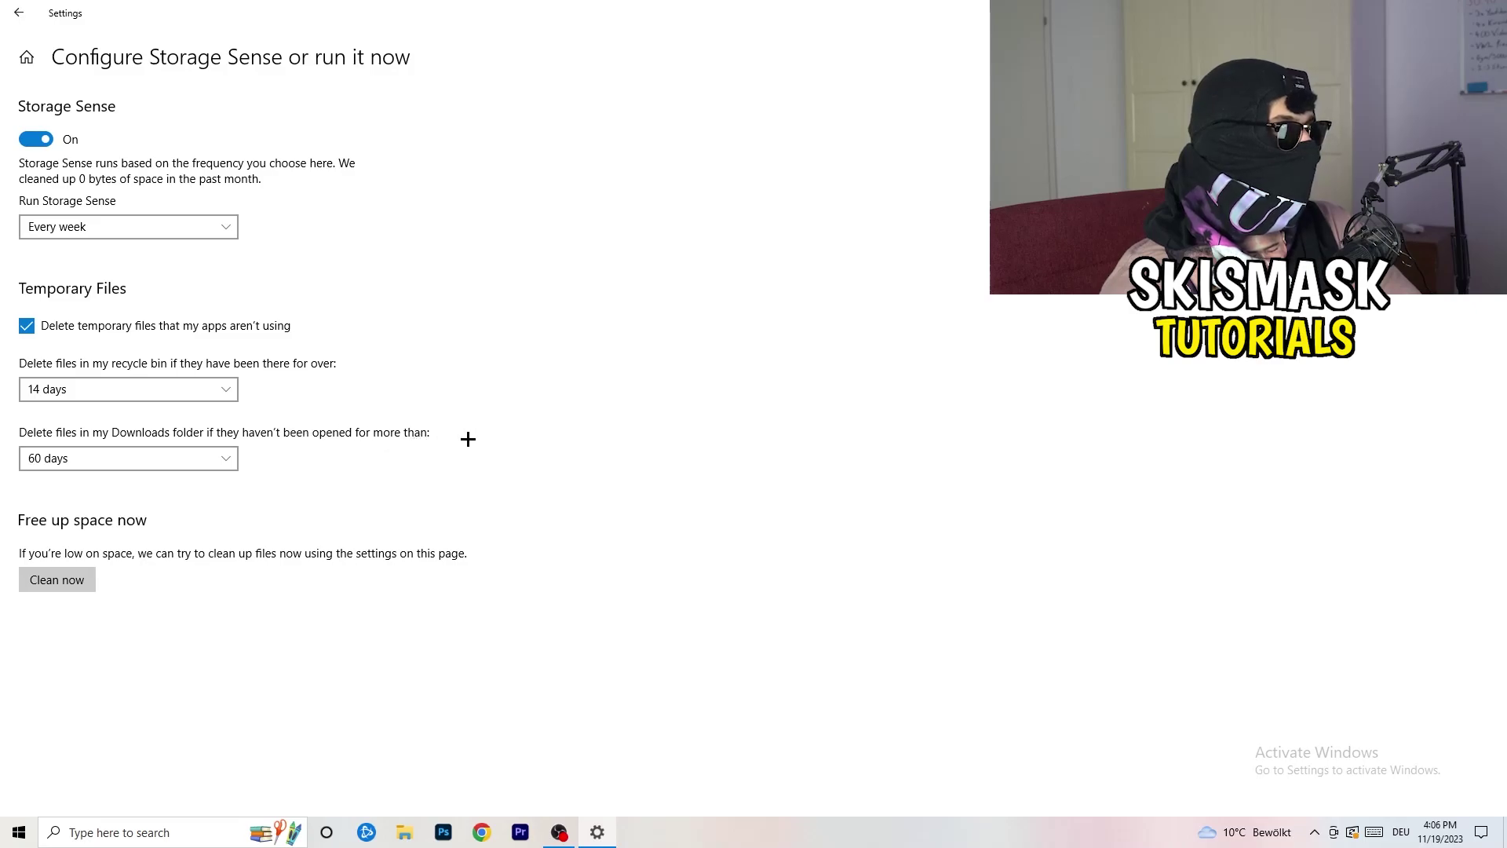
click(153, 471)
click(737, 384)
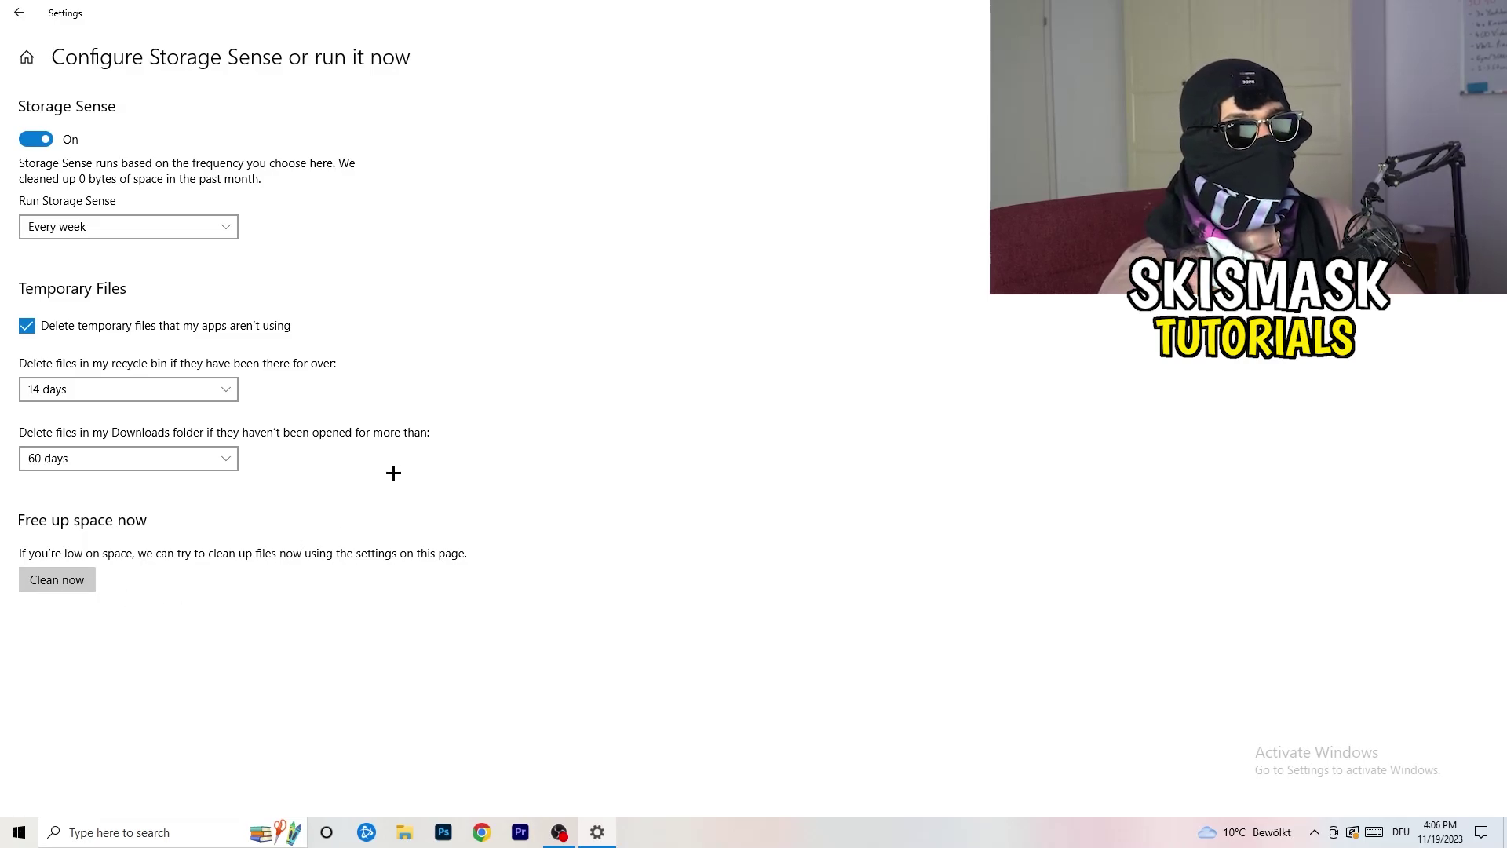
Step: Go from the storage settings to Update & Security, review the Windows Update page, and close Settings
click(19, 12)
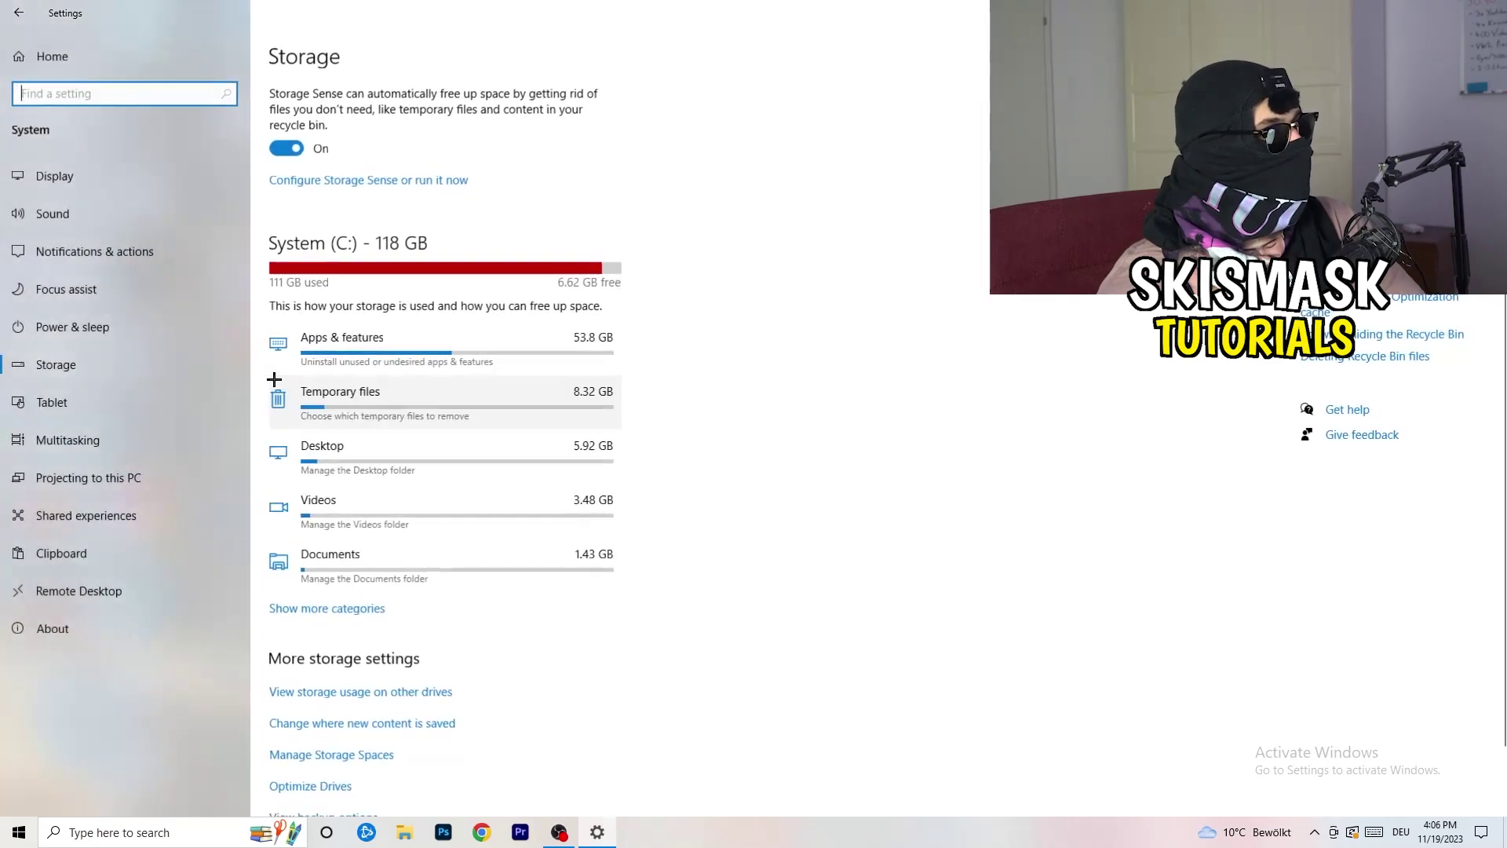
click(19, 13)
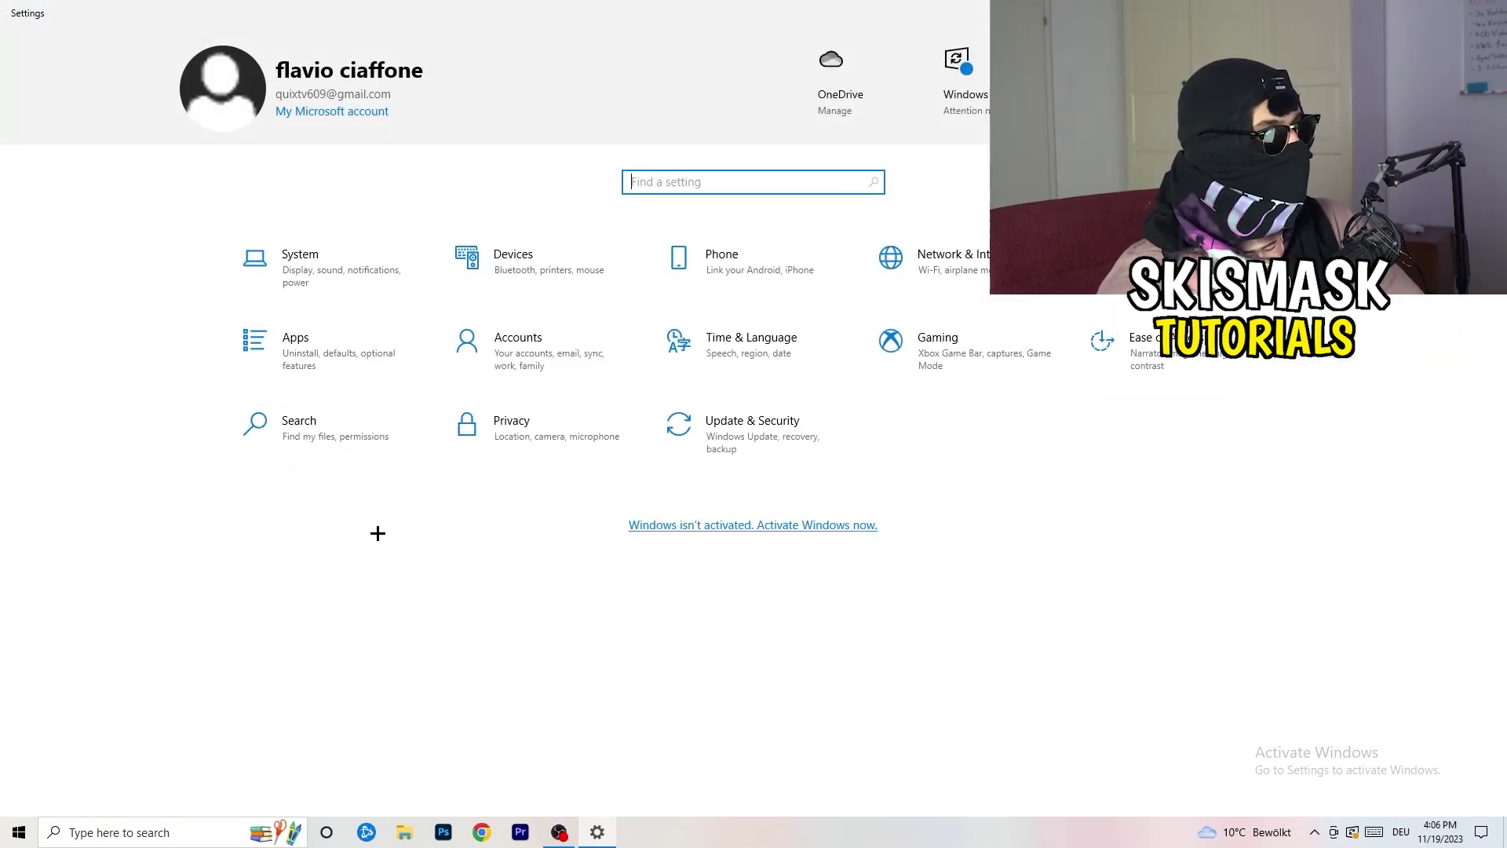
click(742, 442)
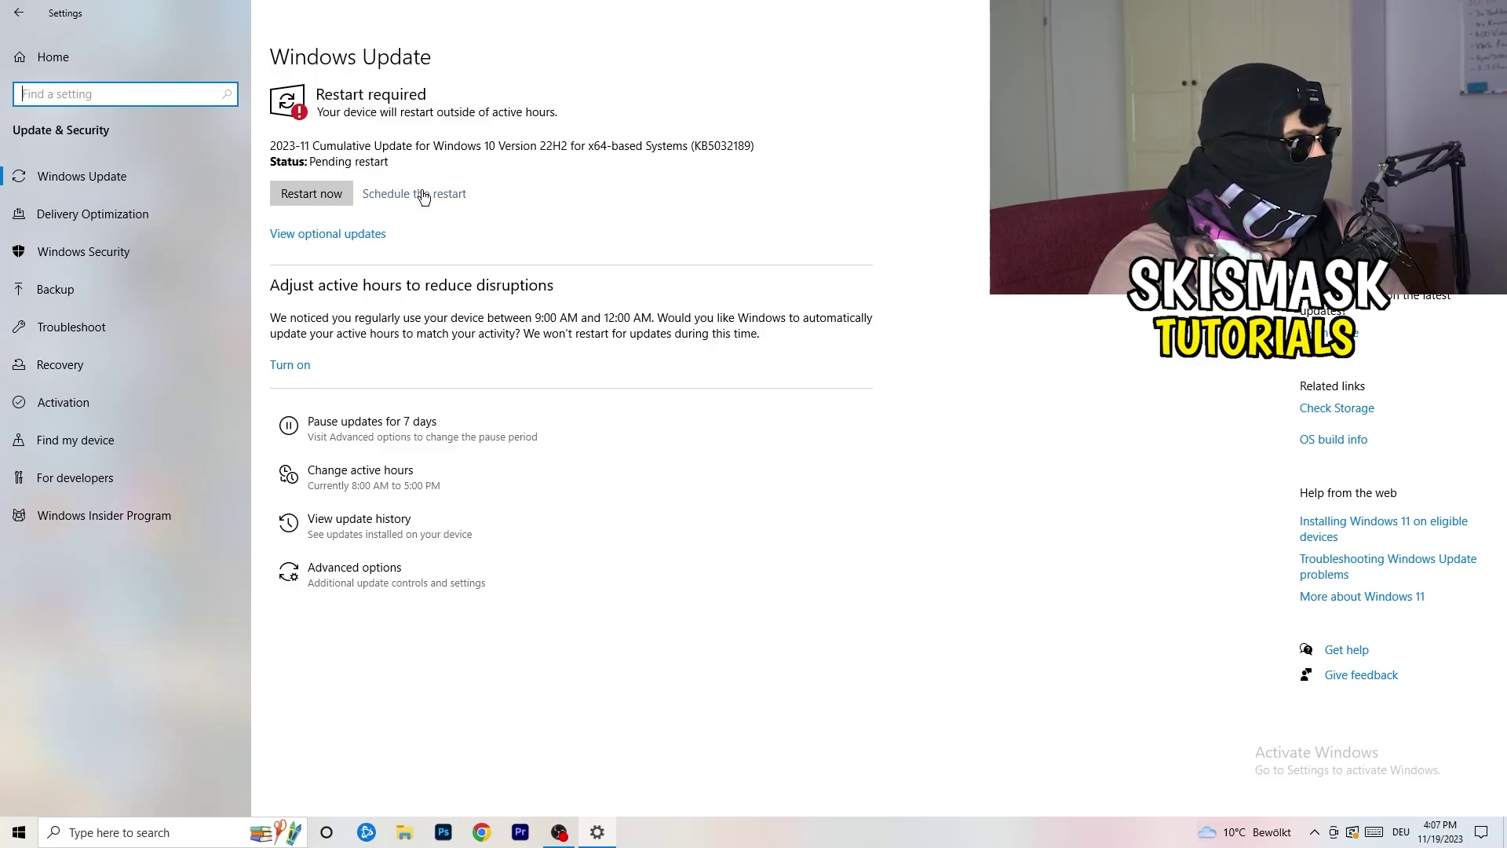
key(alt+F4)
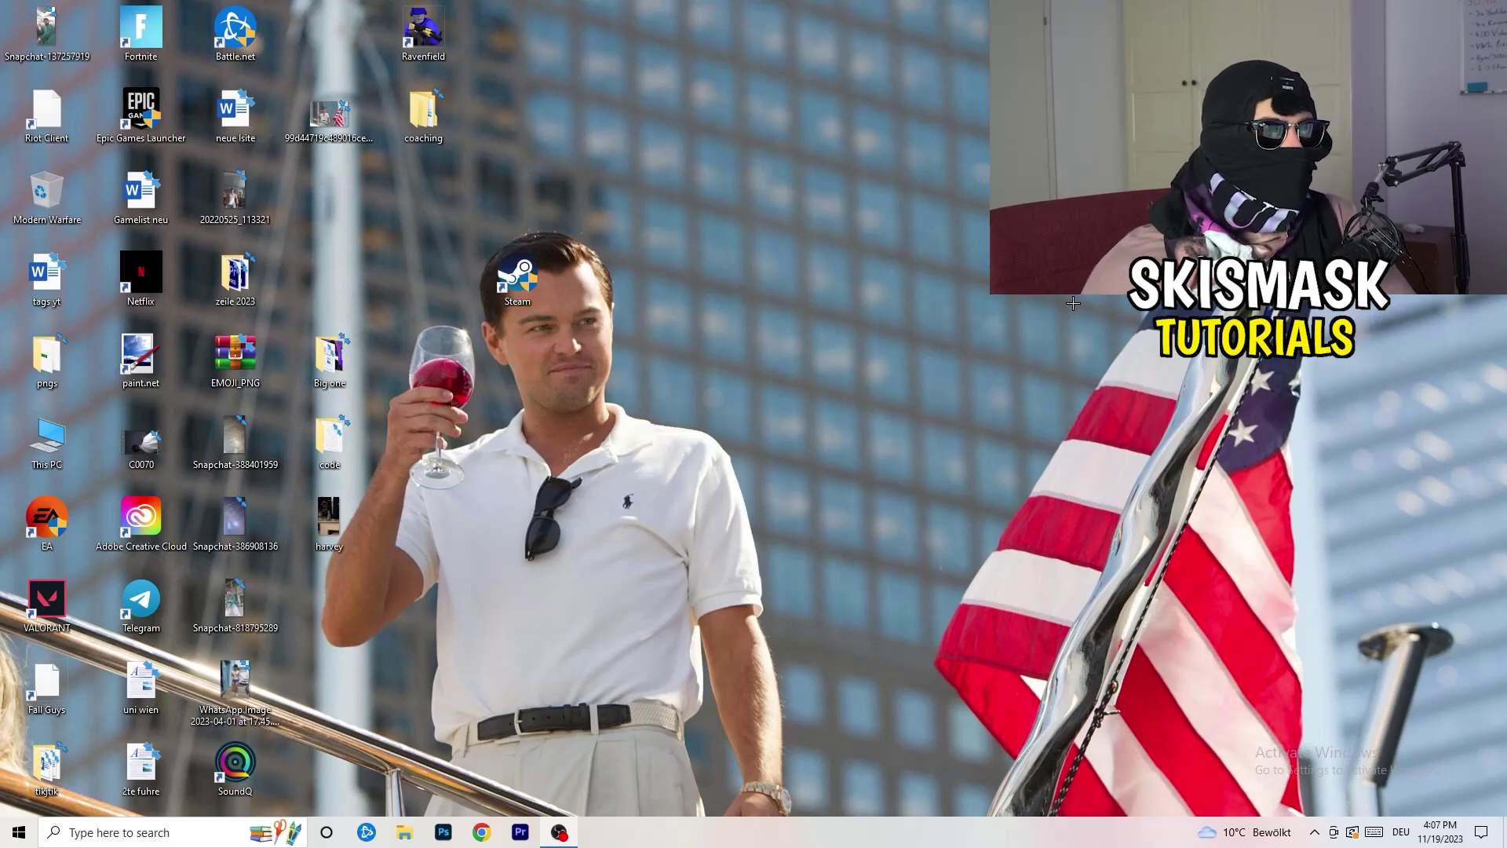
Step: Open NVIDIA Control Panel from the desktop, review the options for adjusting image settings with preview, and close it
right_click(913, 331)
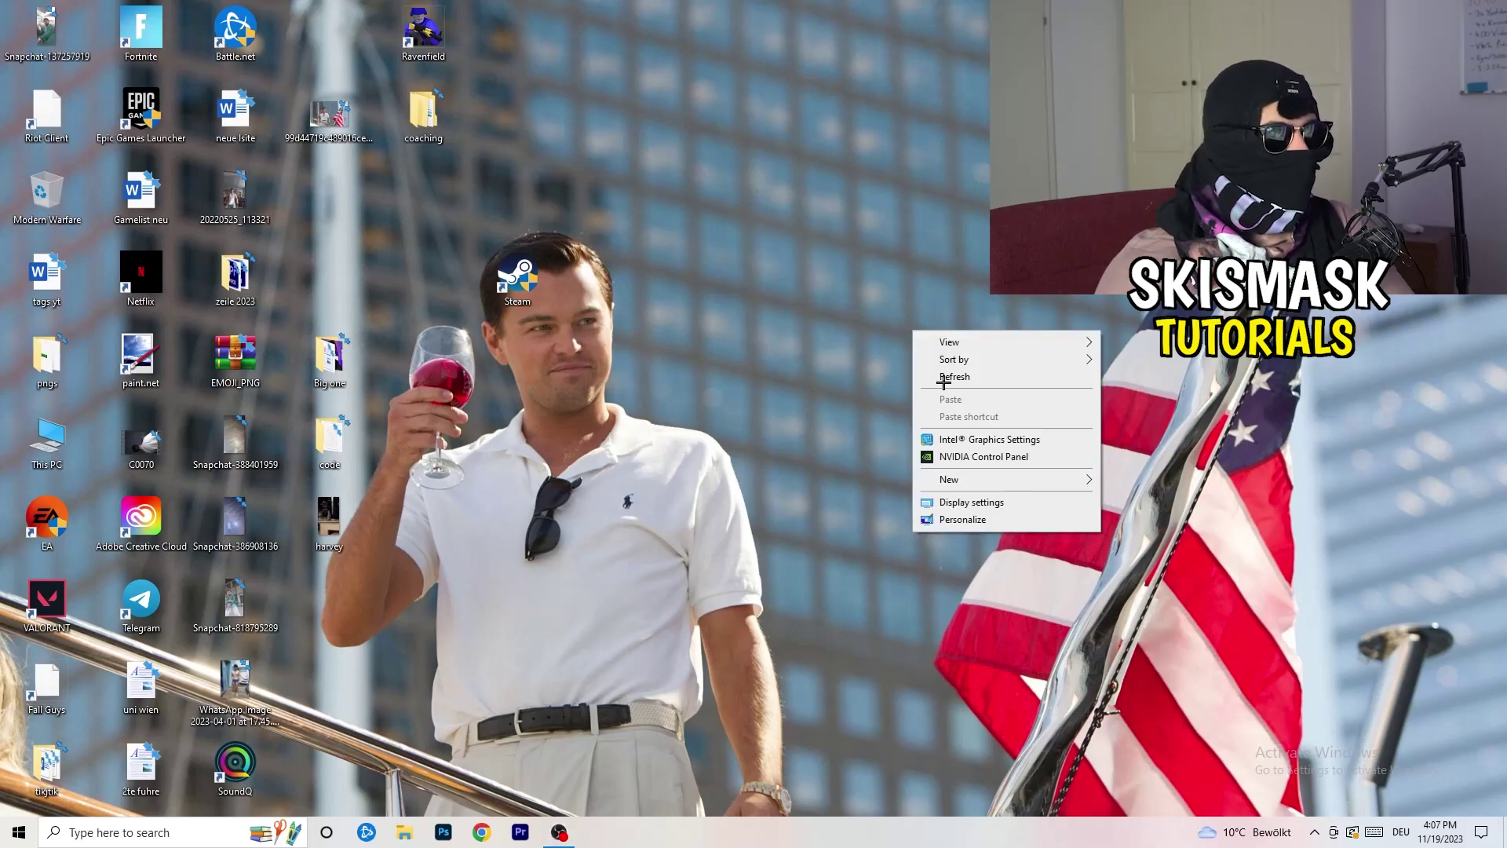
click(1005, 459)
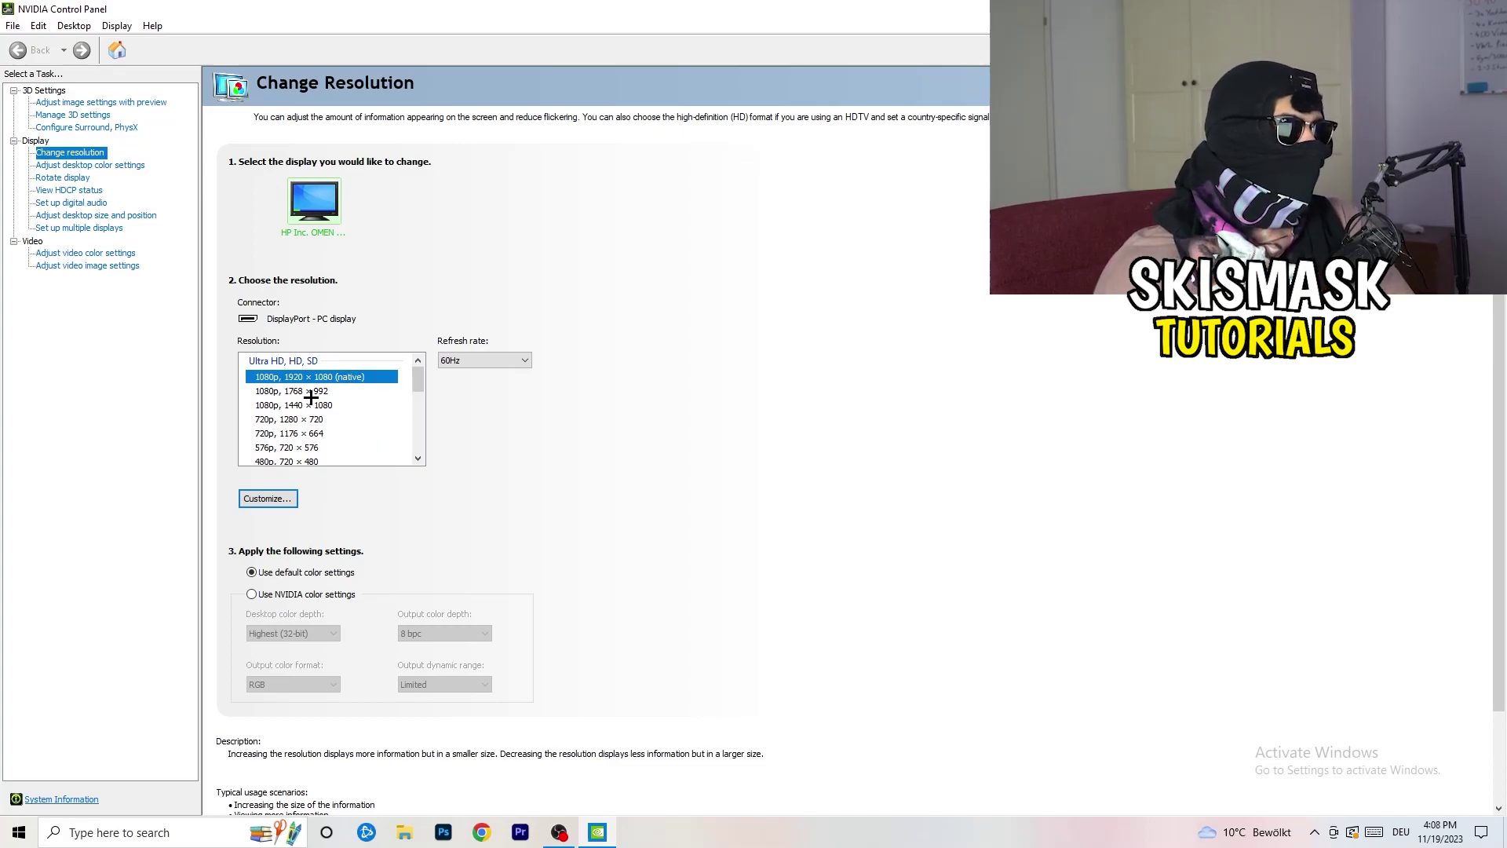
click(82, 103)
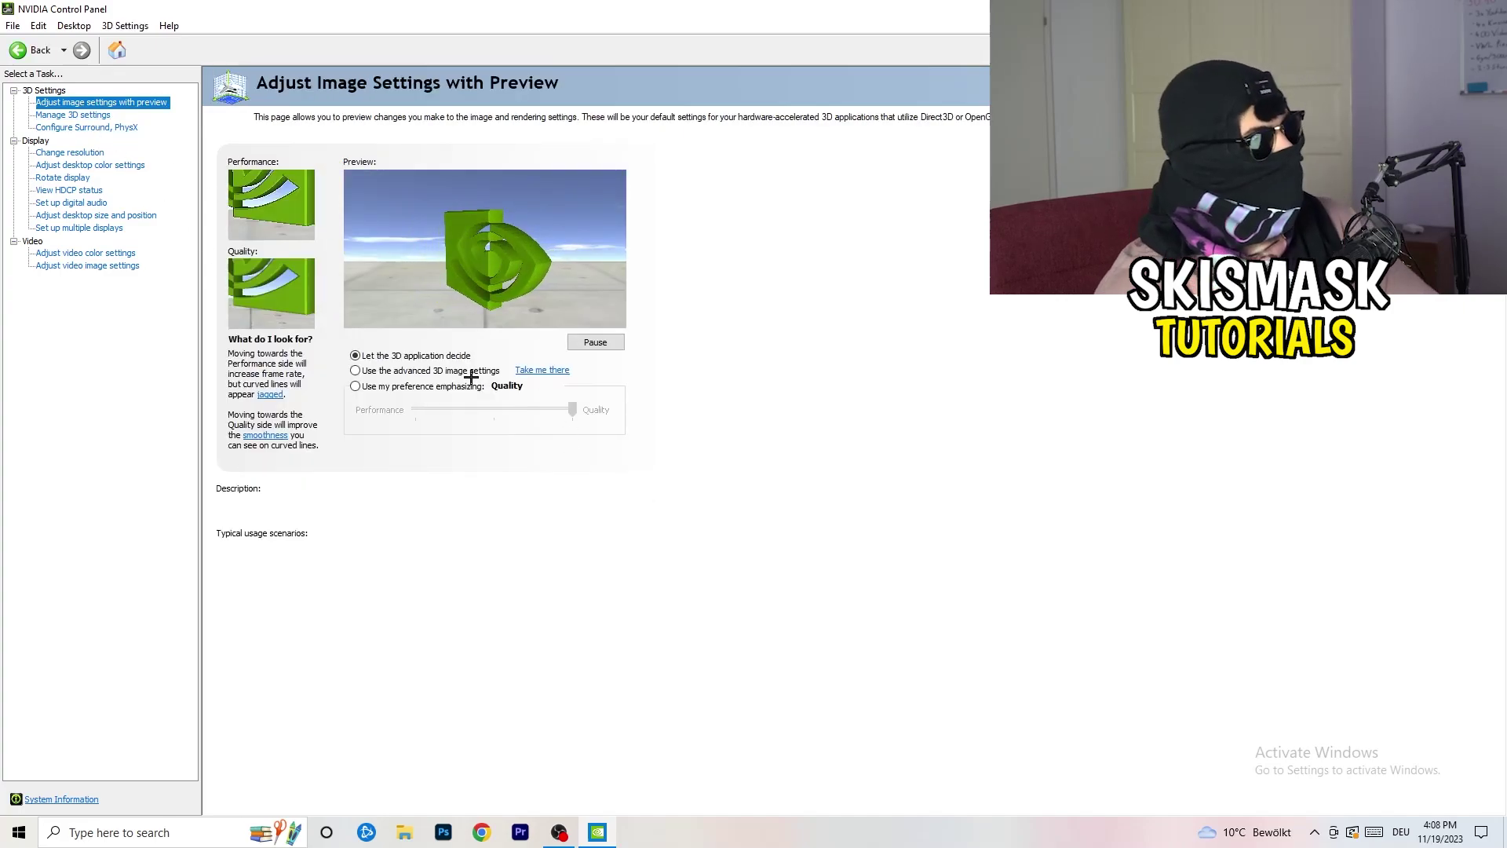
mouse_move(471, 377)
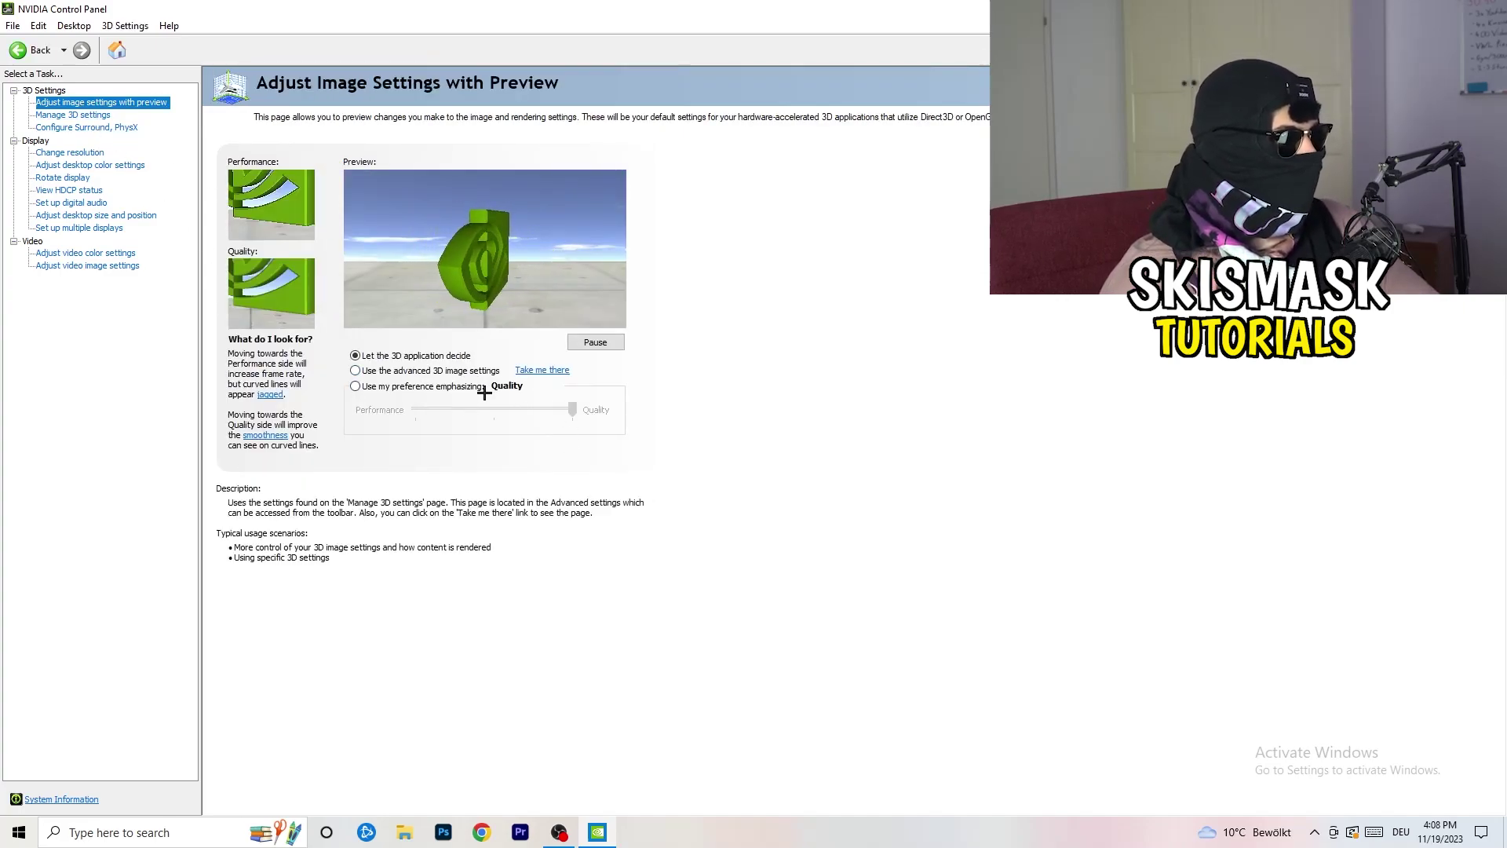
mouse_move(381, 397)
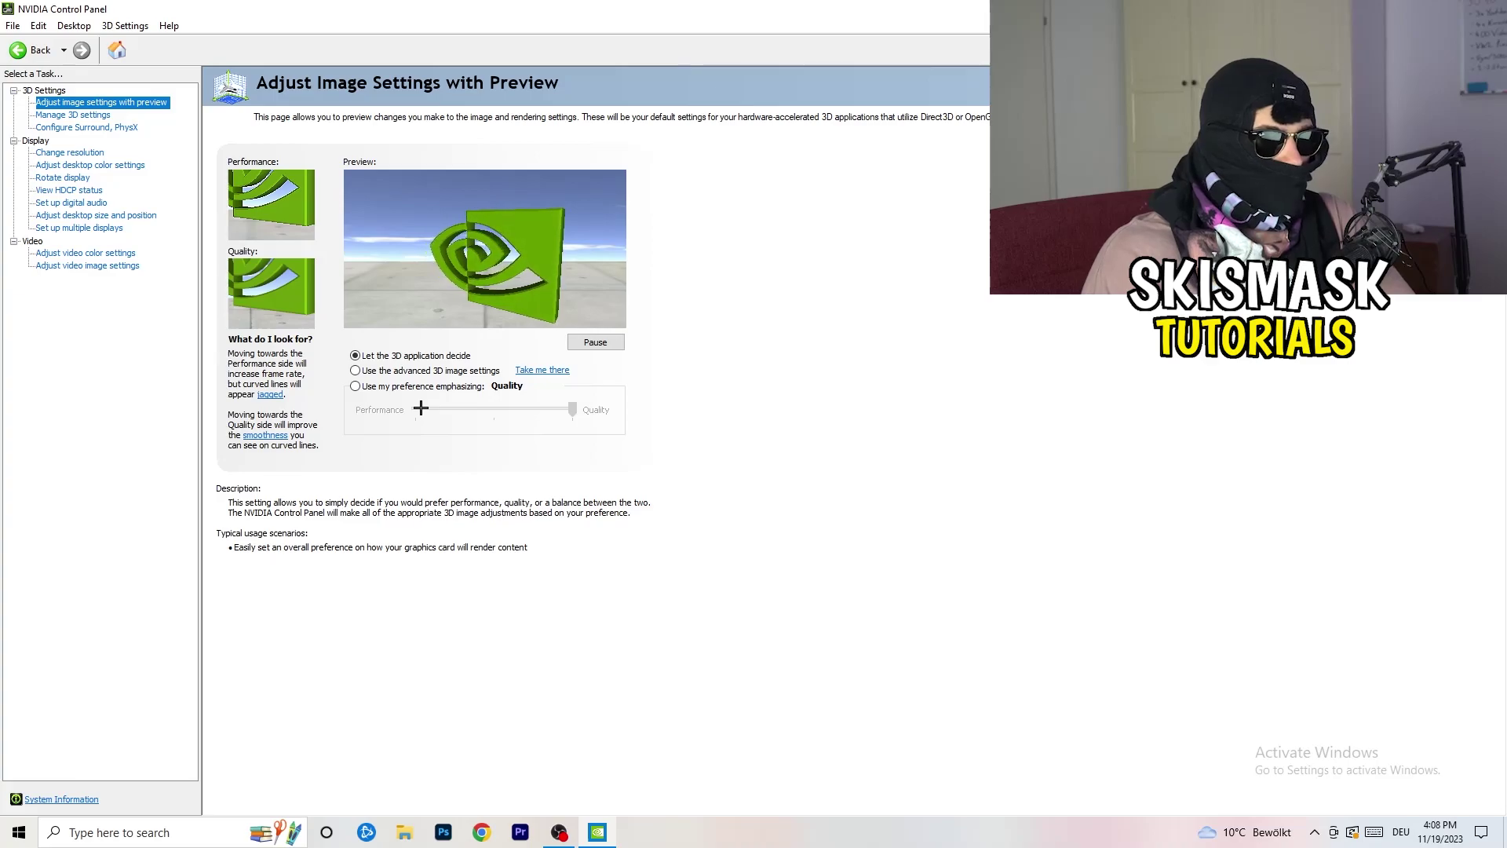
key(alt+F4)
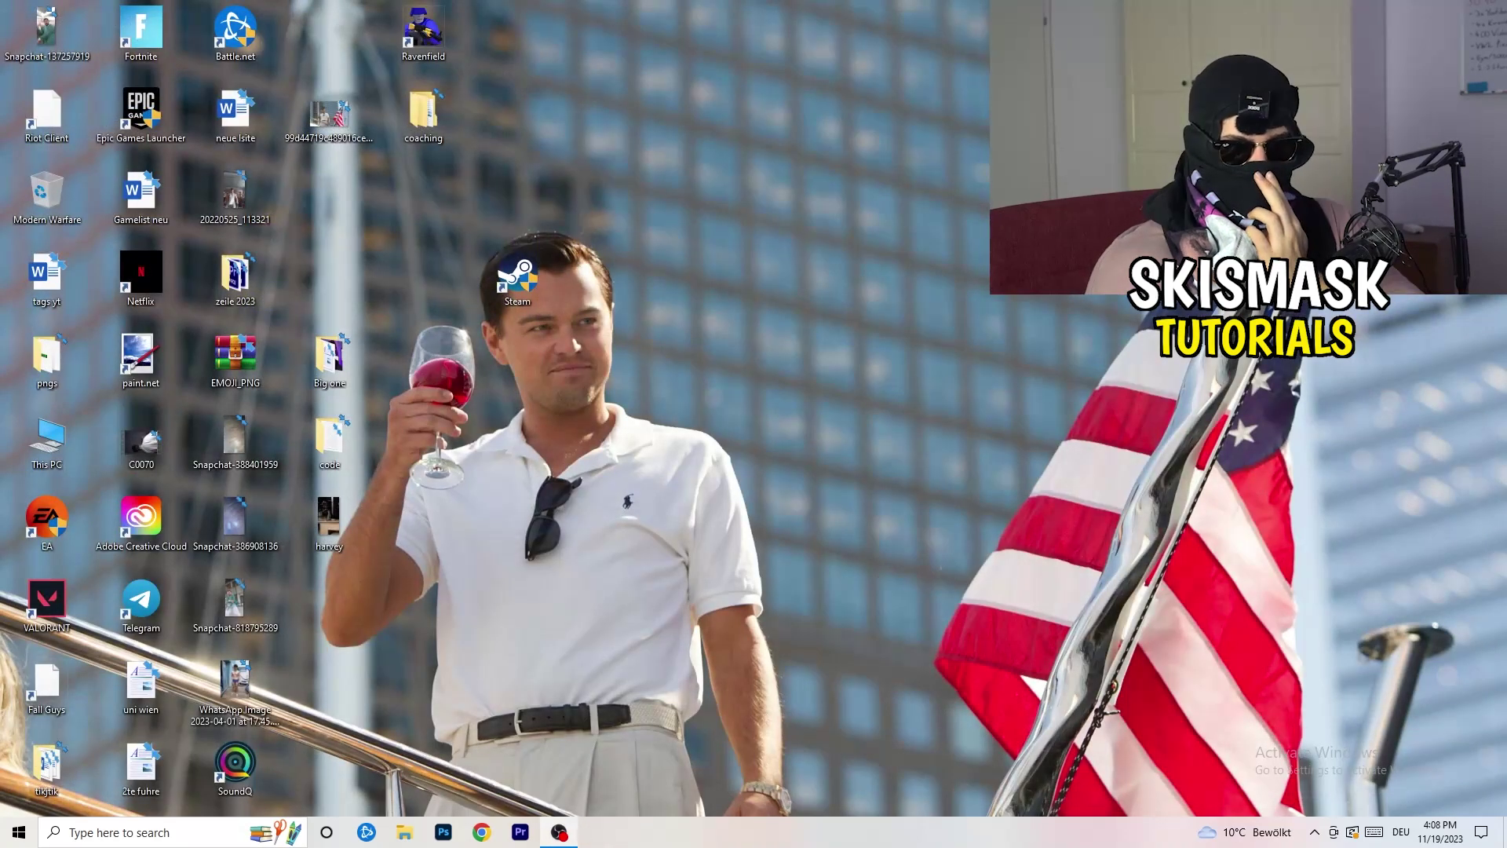